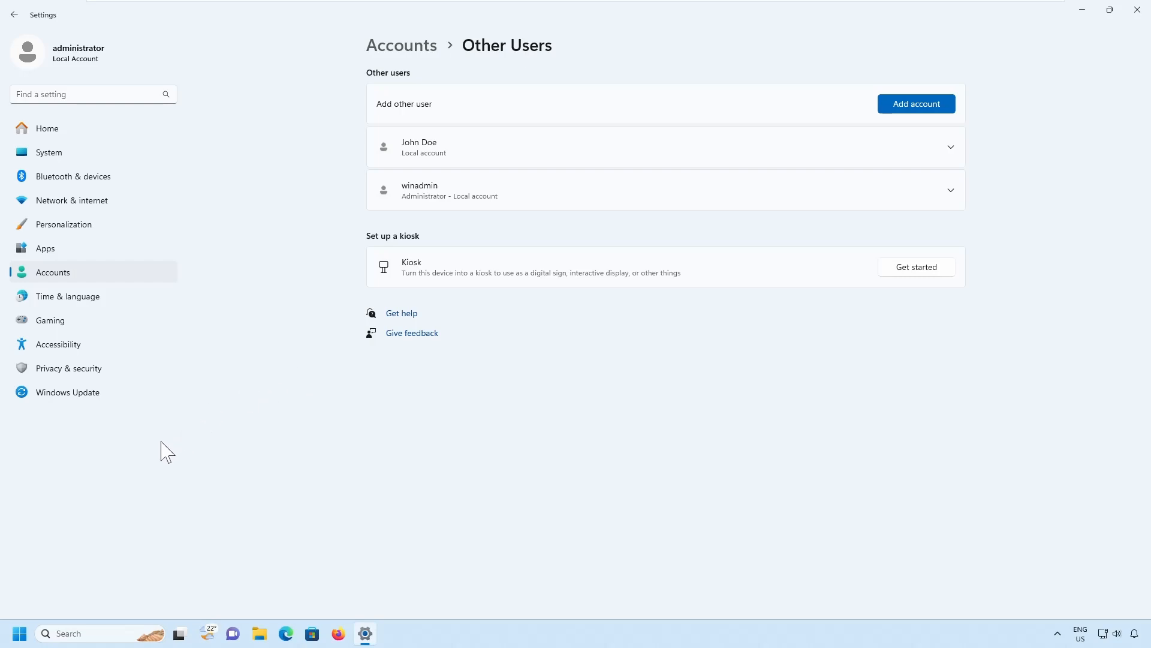
# Launch Computer Management from the Start right-click menu and maximize it.
pyautogui.rightClick(20, 636)
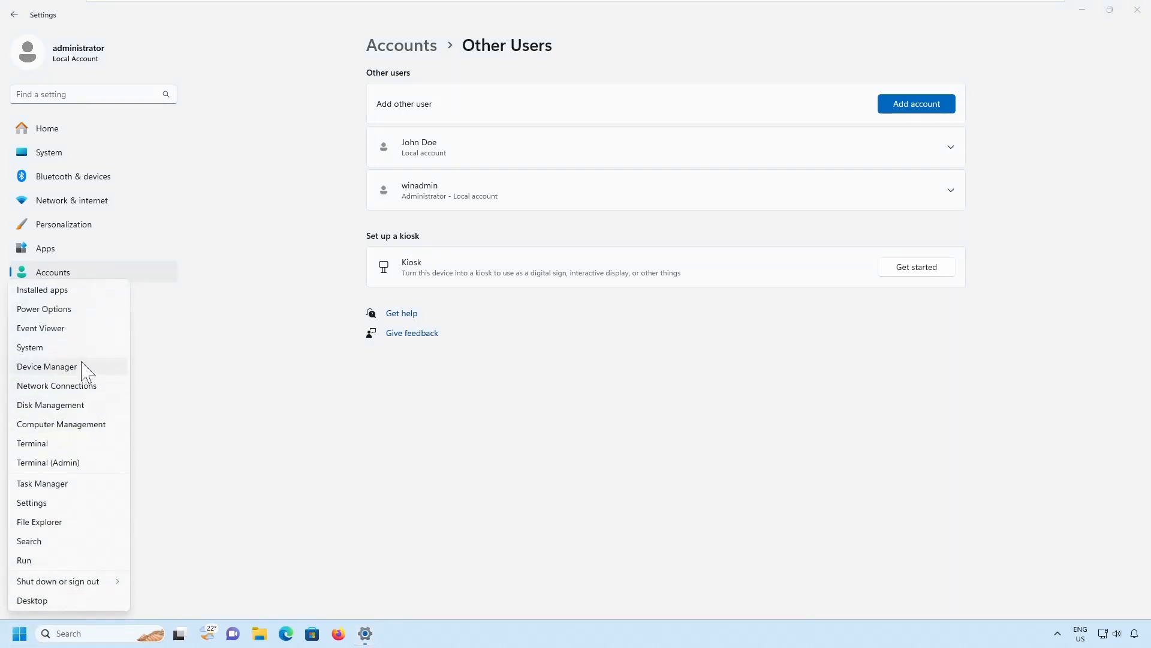
pyautogui.click(90, 426)
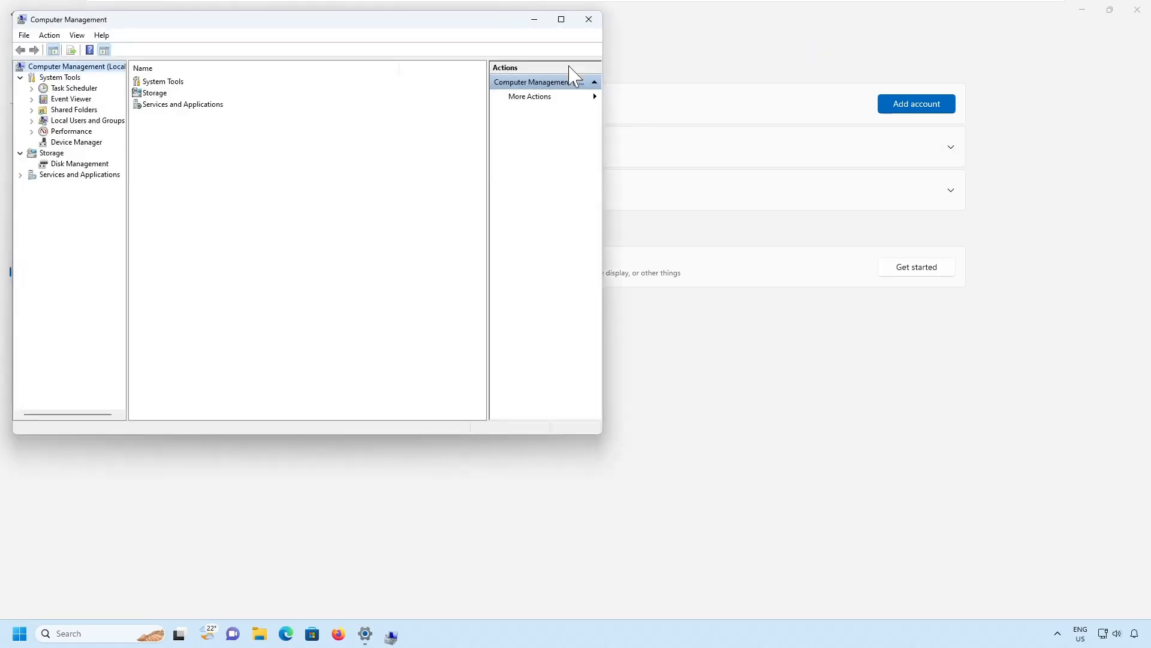
pyautogui.click(560, 18)
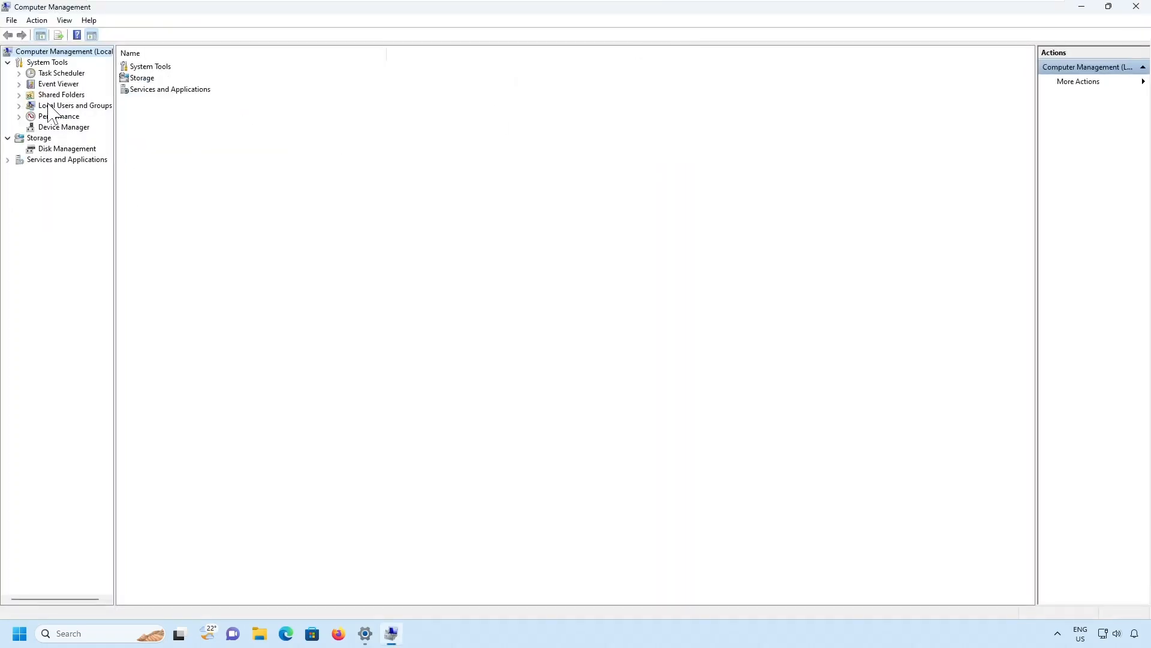
# Expand Local Users and Groups to reveal Users and Groups, widening the tree pane.
pyautogui.click(65, 106)
pyautogui.click(20, 107)
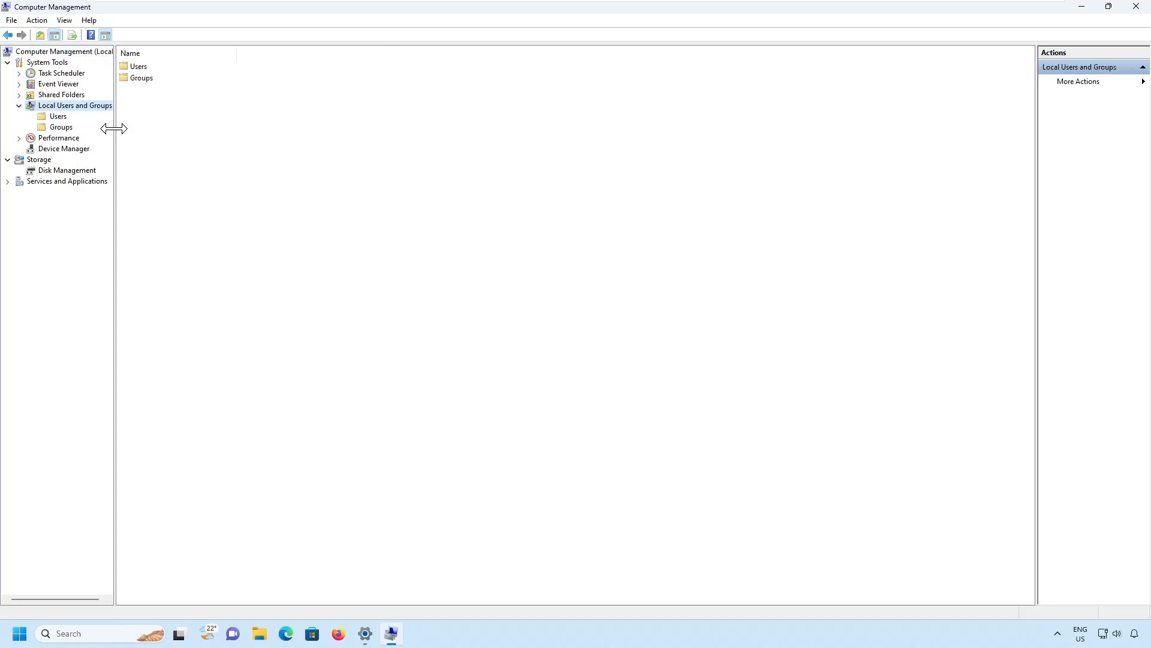
pyautogui.moveTo(113, 127); pyautogui.dragTo(266, 127)
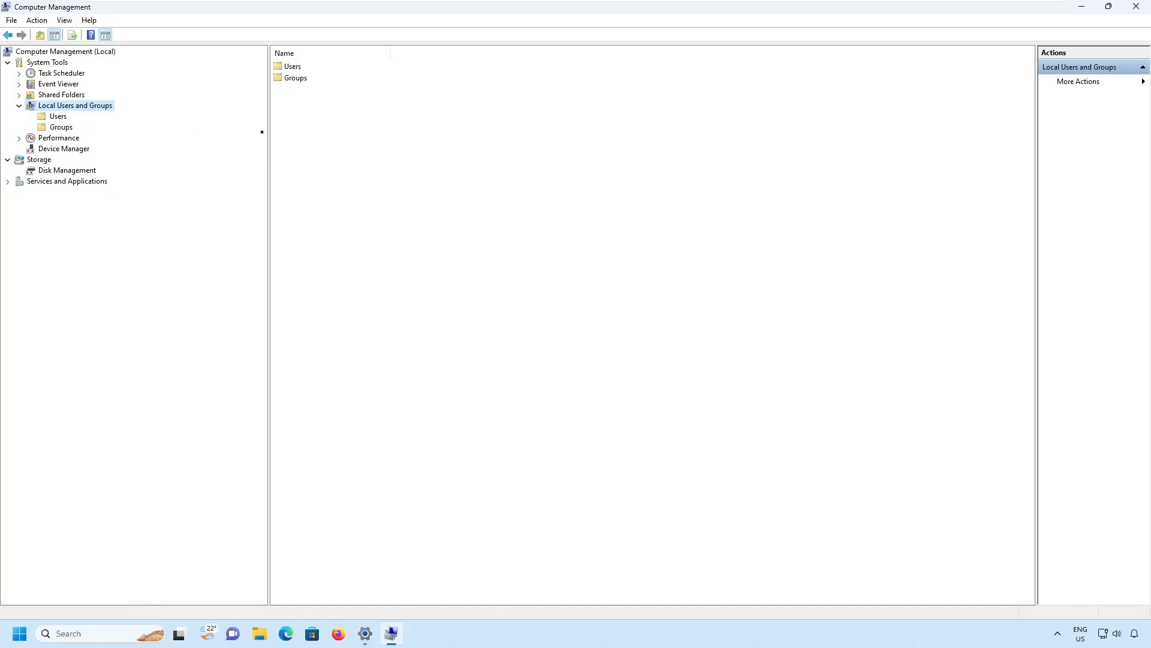
pyautogui.moveTo(10, 99)
pyautogui.mouseDown()
pyautogui.moveTo(133, 126)
pyautogui.moveTo(142, 141)
pyautogui.moveTo(147, 90)
pyautogui.mouseUp()
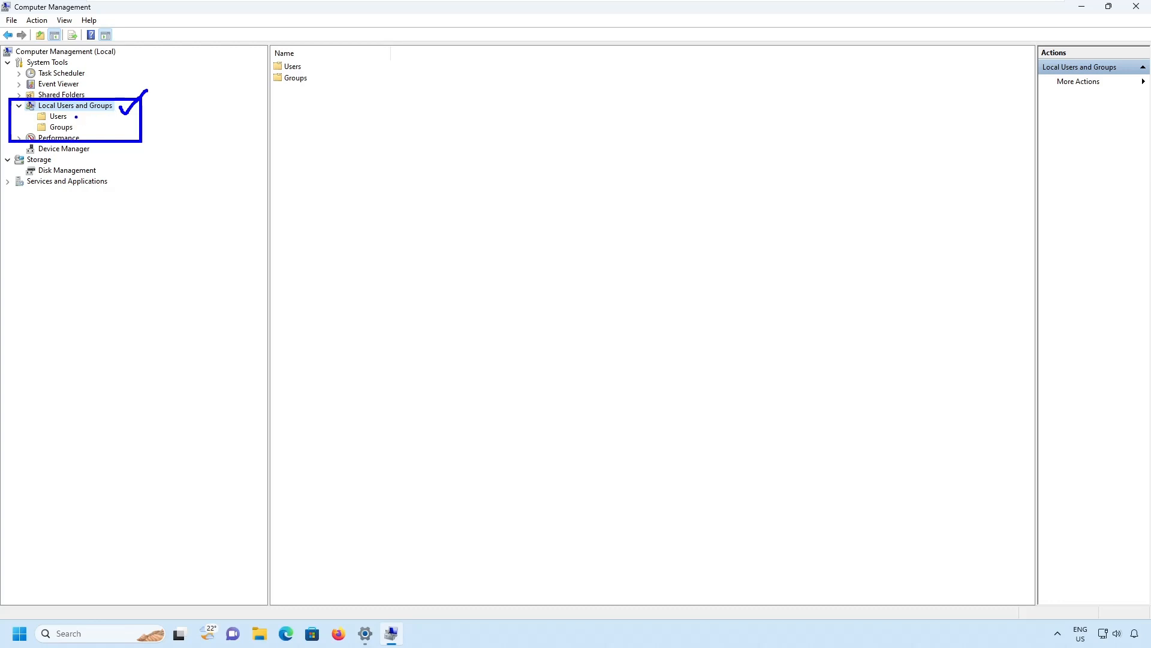
pyautogui.moveTo(76, 115); pyautogui.dragTo(96, 110)
pyautogui.moveTo(78, 128); pyautogui.dragTo(106, 118)
pyautogui.press('Escape')
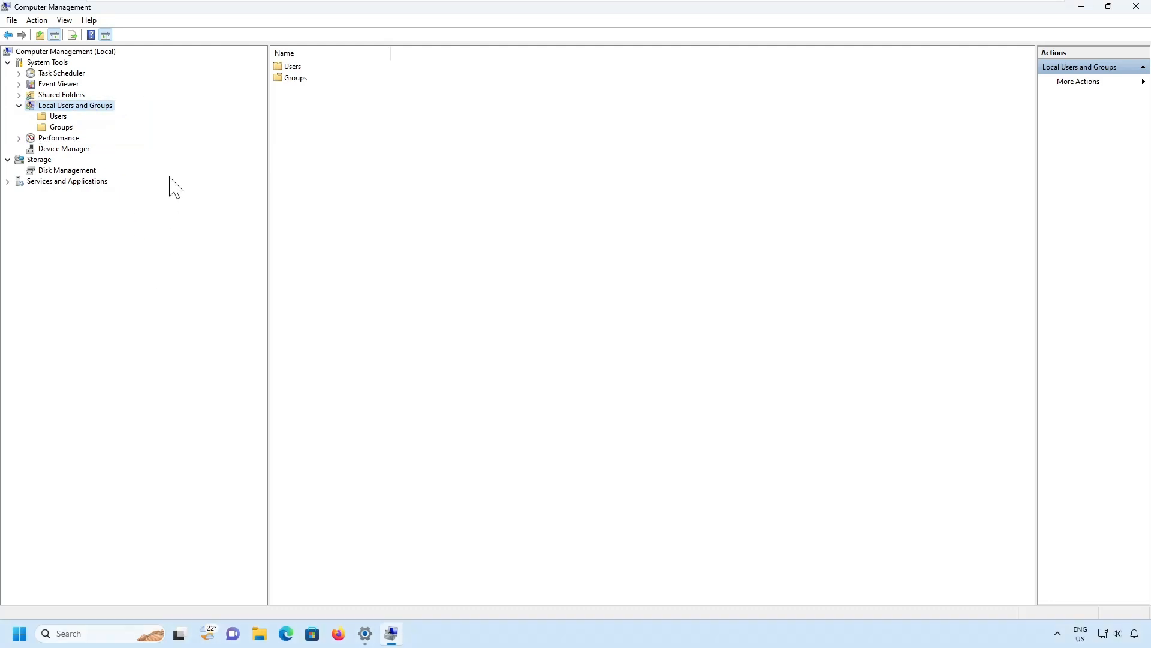
# Show the local accounts in the Users folder and bring up an empty New User form.
pyautogui.click(59, 117)
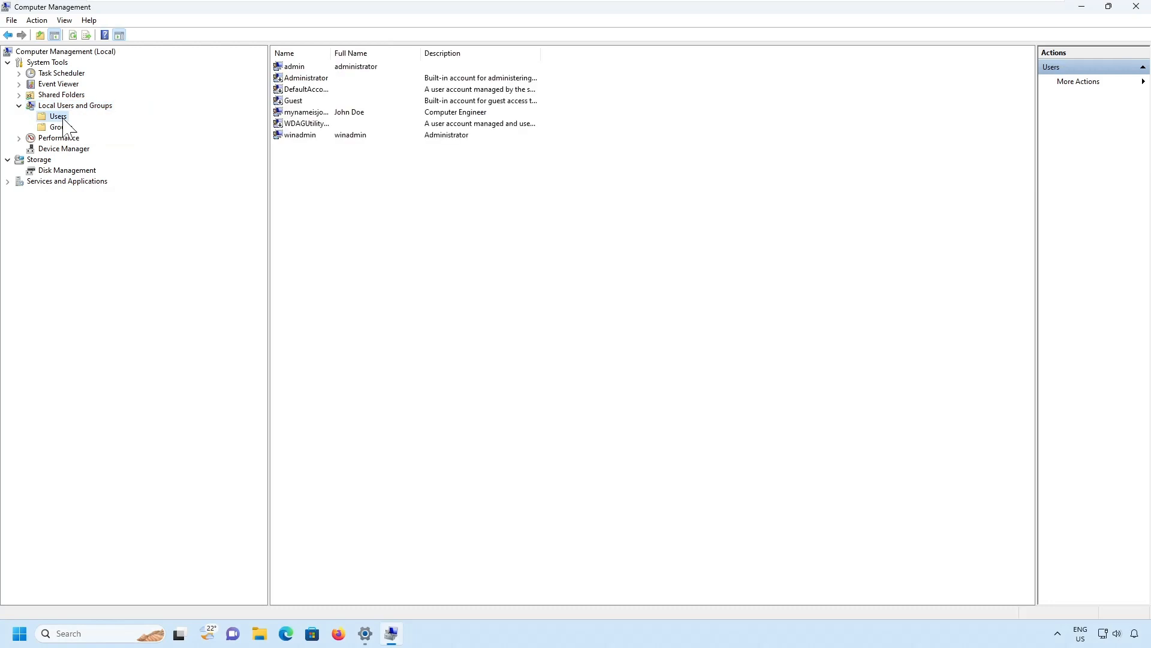
pyautogui.moveTo(37, 111); pyautogui.dragTo(78, 129)
pyautogui.press('Escape')
pyautogui.rightClick(65, 116)
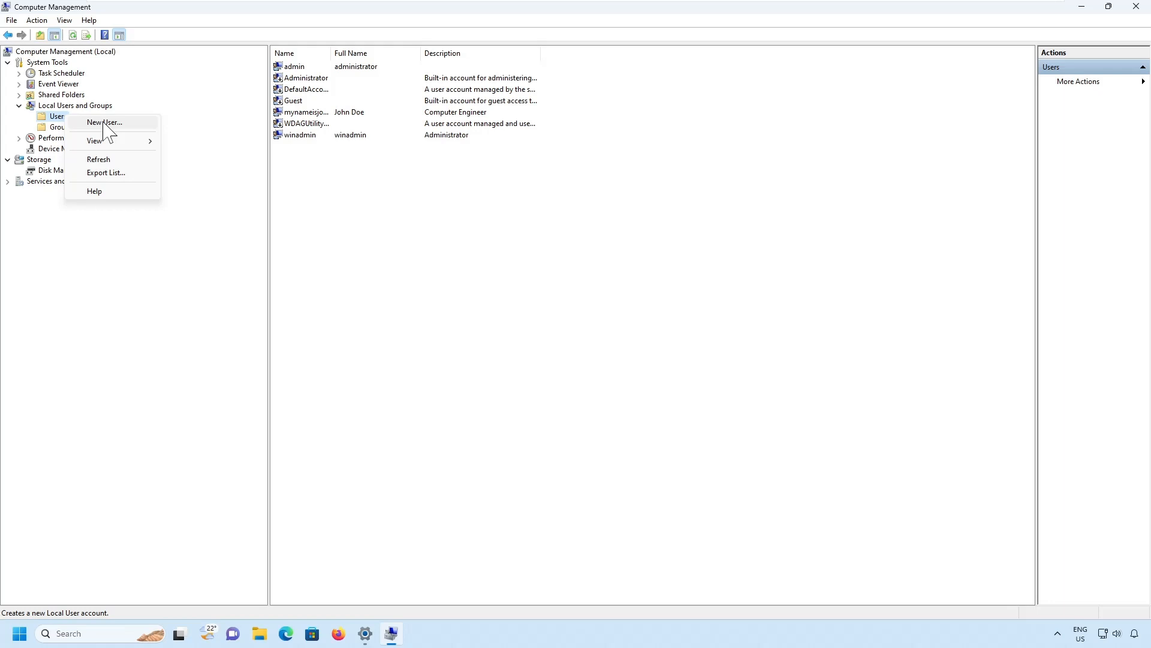
pyautogui.click(105, 122)
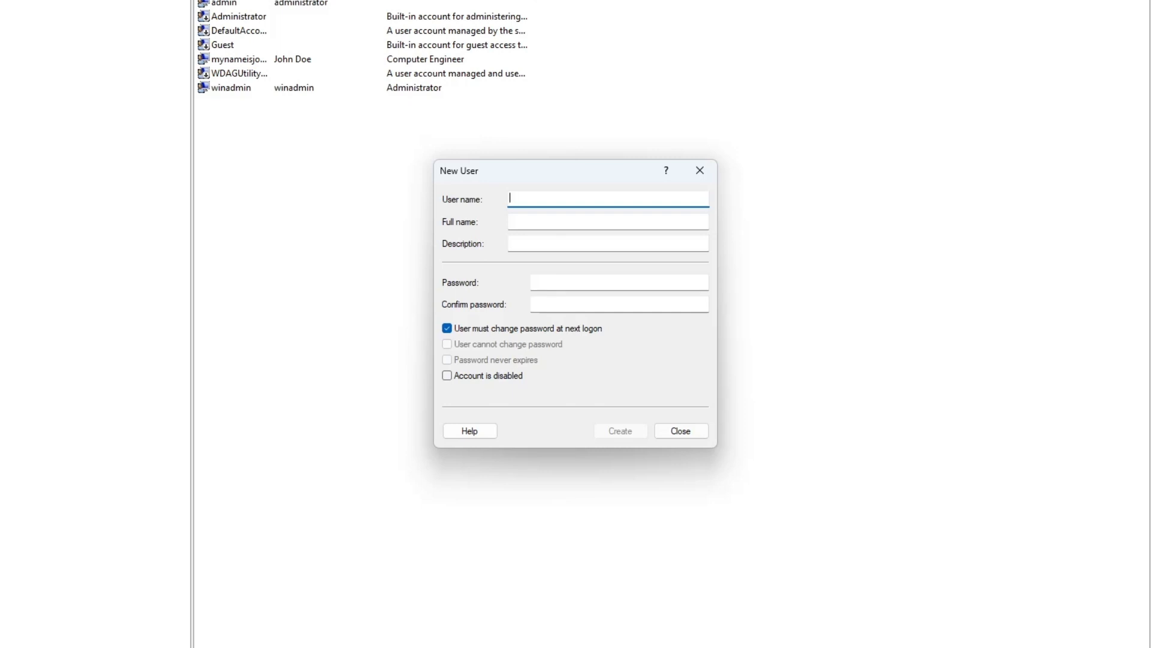
# Enter the new user's account name, full name and the description 'Admin'.
pyautogui.write('Jack')
pyautogui.click(626, 220)
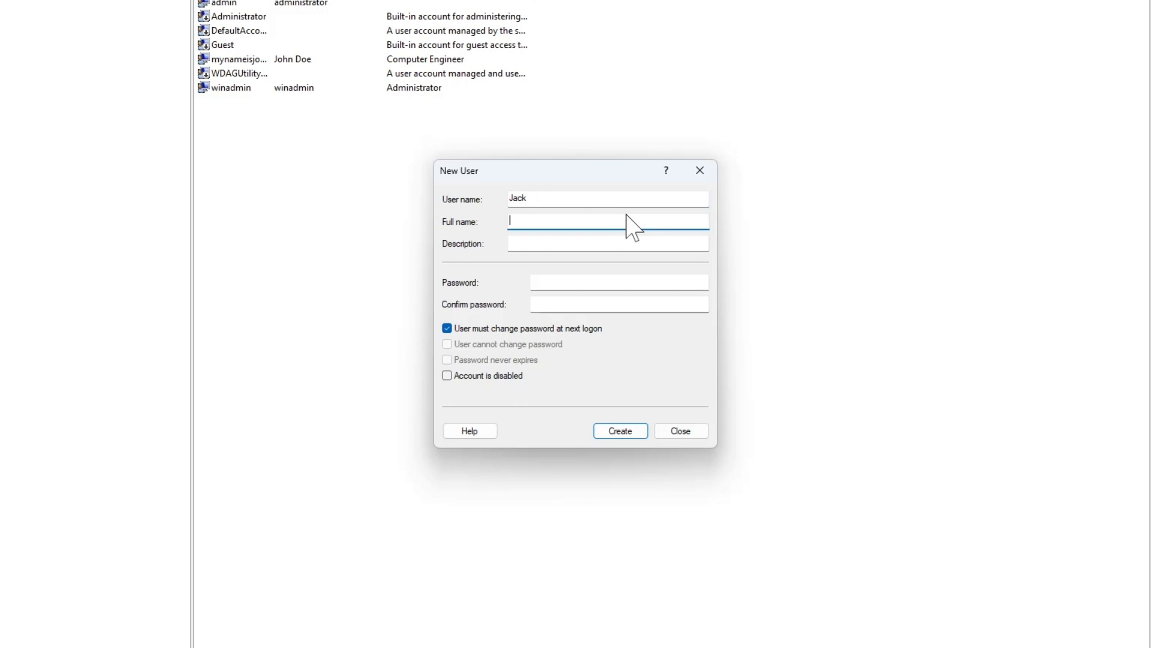
pyautogui.write('Jack Ryan')
pyautogui.press('Tab')
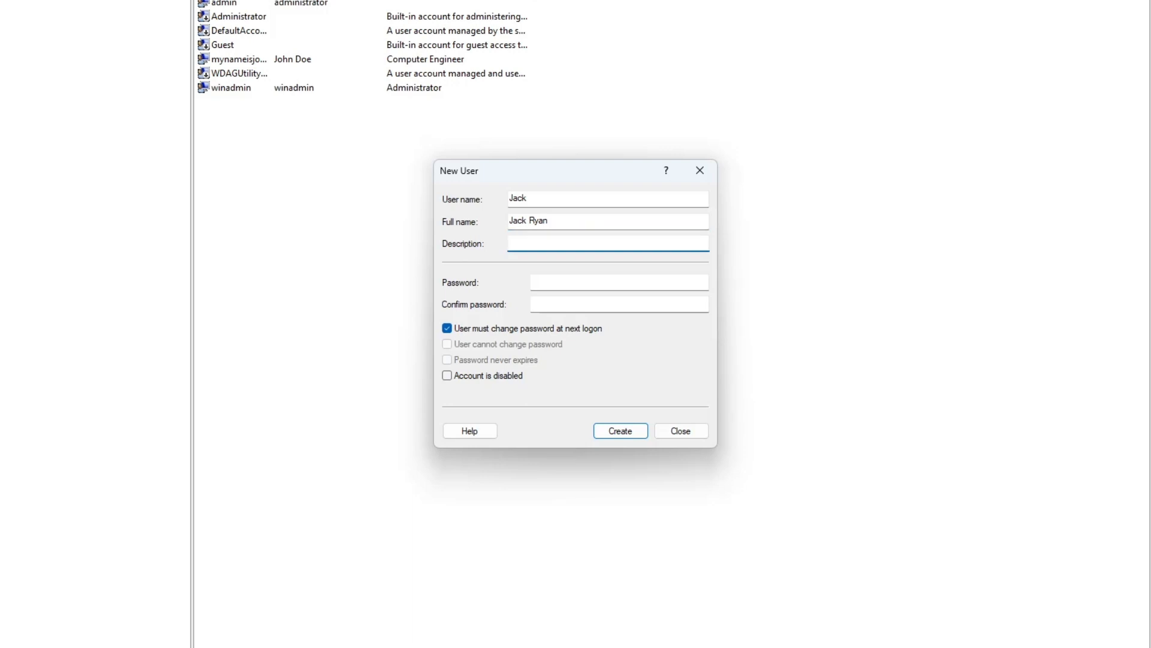
pyautogui.write('Admin')
# Enter and confirm the password, and clear 'User must change password at next logon'.
pyautogui.press('Tab')
pyautogui.write('•••••')
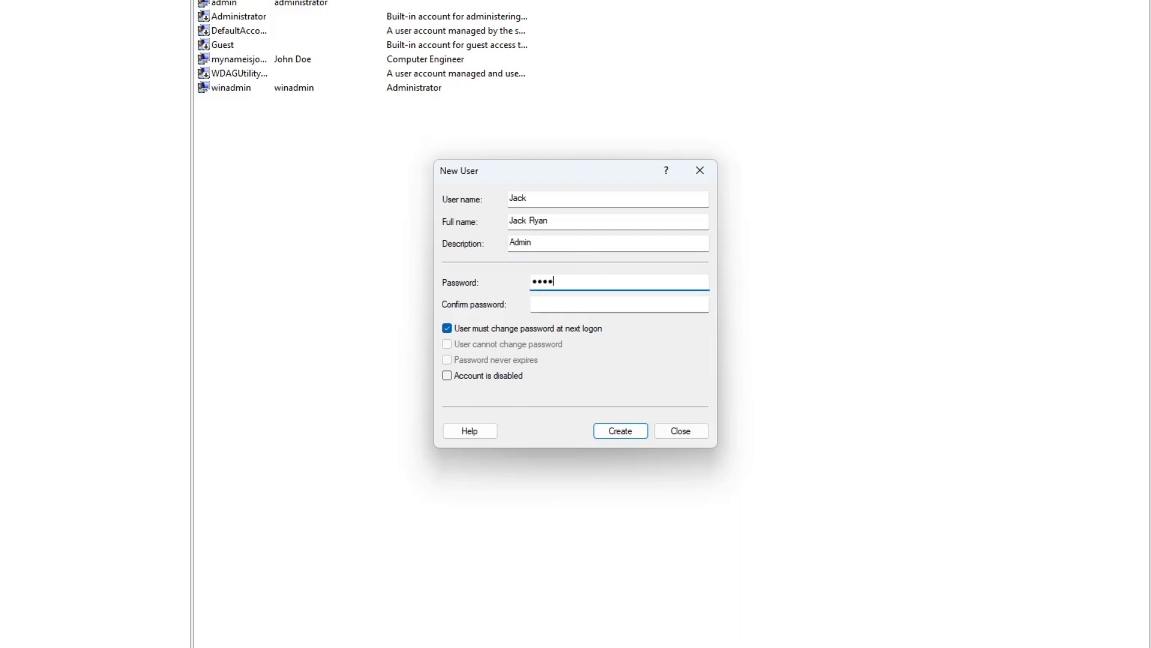
pyautogui.write('••••••••')
pyautogui.press('Tab')
pyautogui.write('••••')
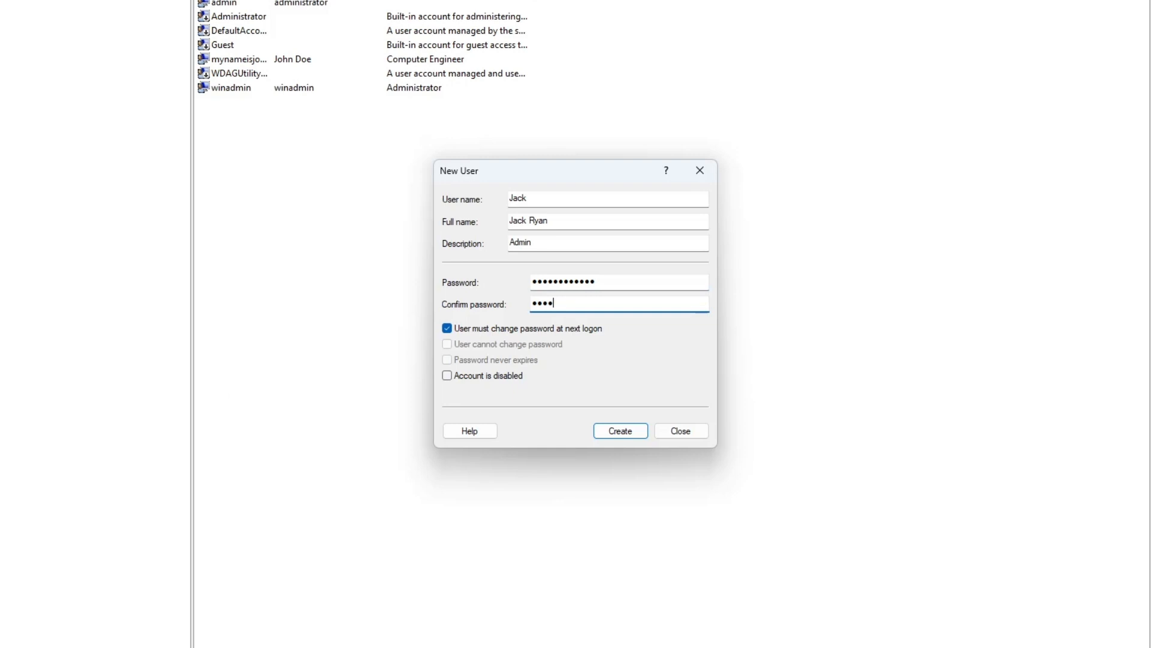
pyautogui.write('••••••••')
pyautogui.click(552, 330)
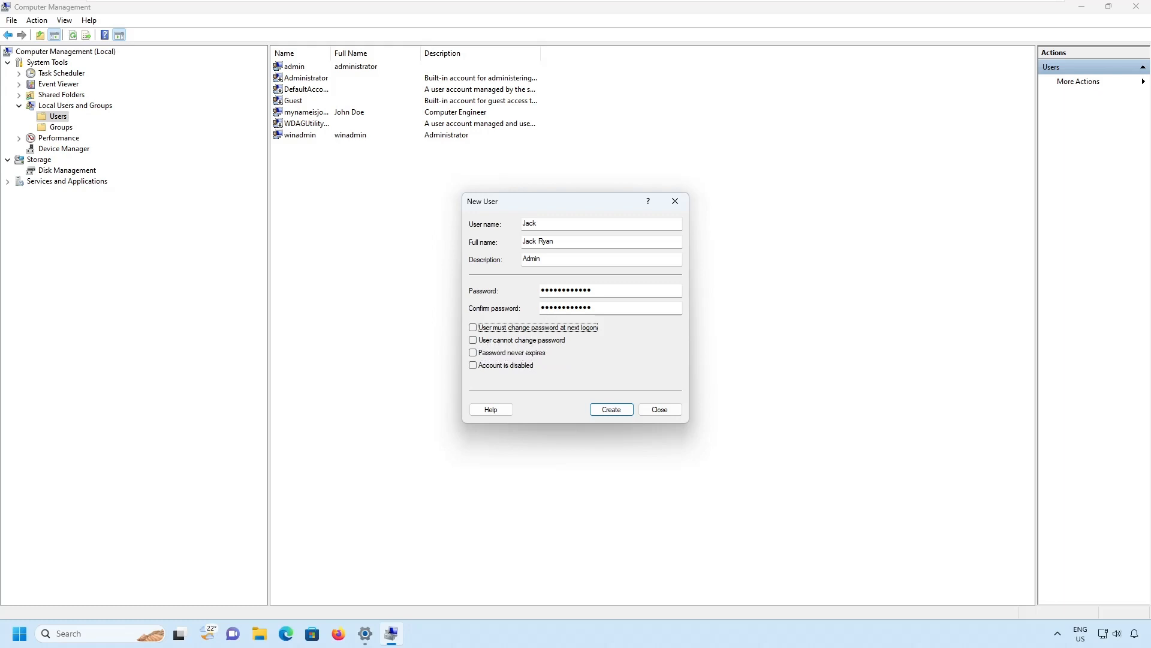
pyautogui.moveTo(517, 283)
pyautogui.mouseDown()
pyautogui.moveTo(614, 313)
pyautogui.moveTo(634, 289)
pyautogui.mouseUp()
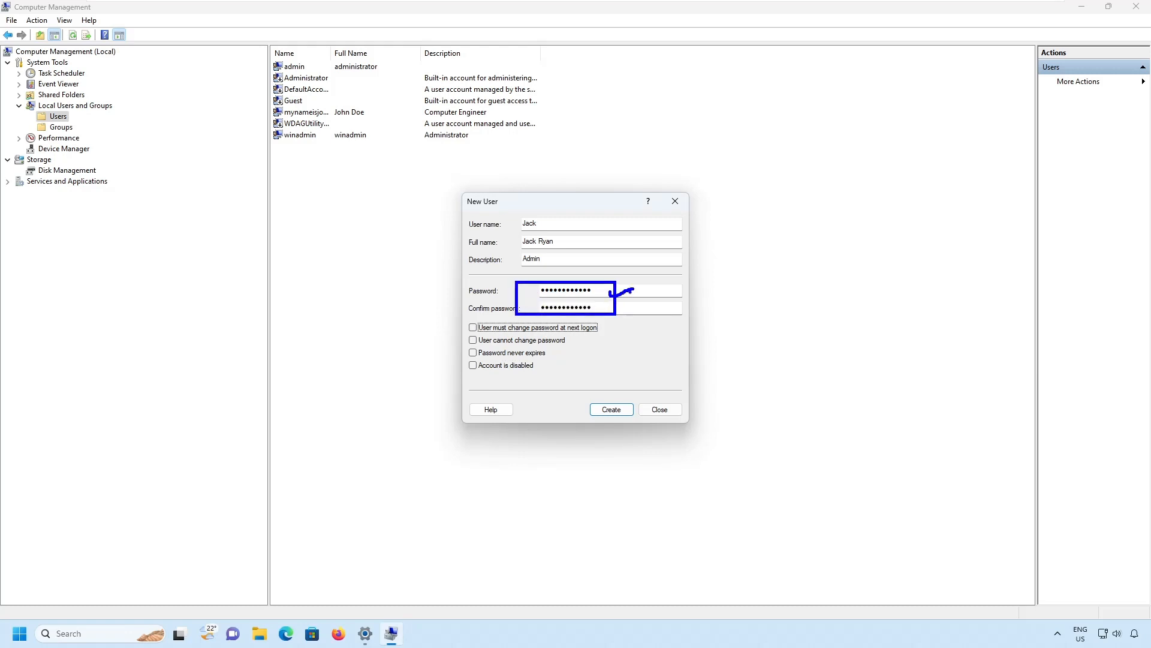
pyautogui.moveTo(472, 339); pyautogui.dragTo(478, 335)
pyautogui.press('Escape')
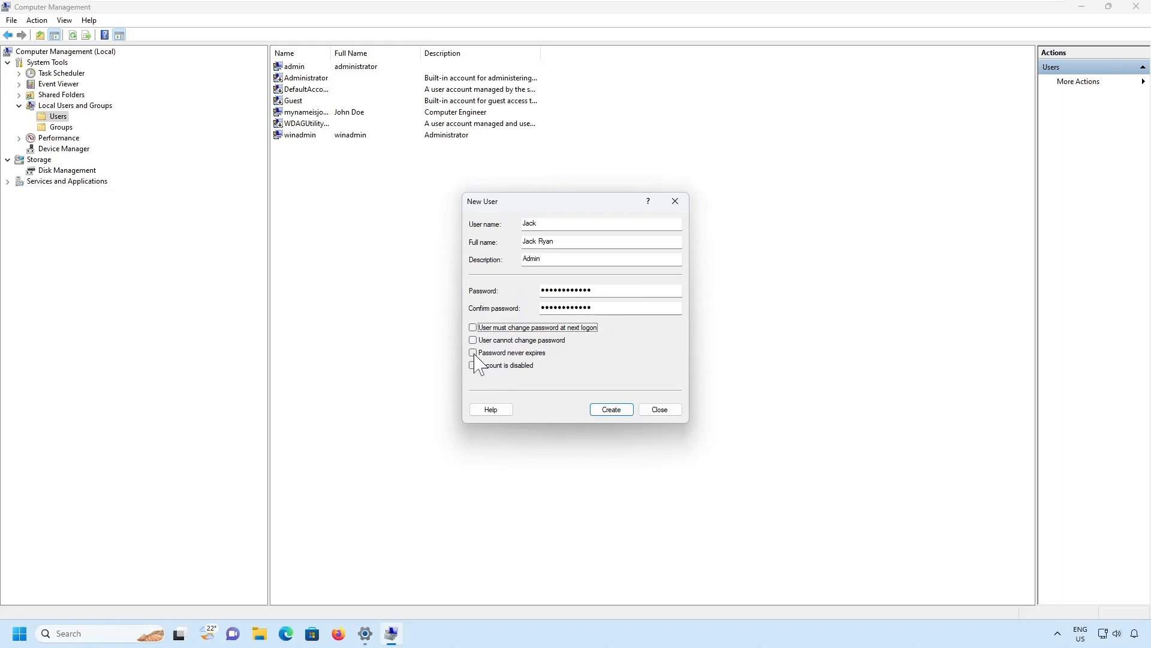
pyautogui.hotkey('ctrl', '2')
pyautogui.moveTo(473, 353); pyautogui.dragTo(481, 350)
pyautogui.moveTo(526, 288)
pyautogui.mouseDown()
pyautogui.moveTo(617, 282)
pyautogui.moveTo(588, 316)
pyautogui.moveTo(524, 293)
pyautogui.mouseUp()
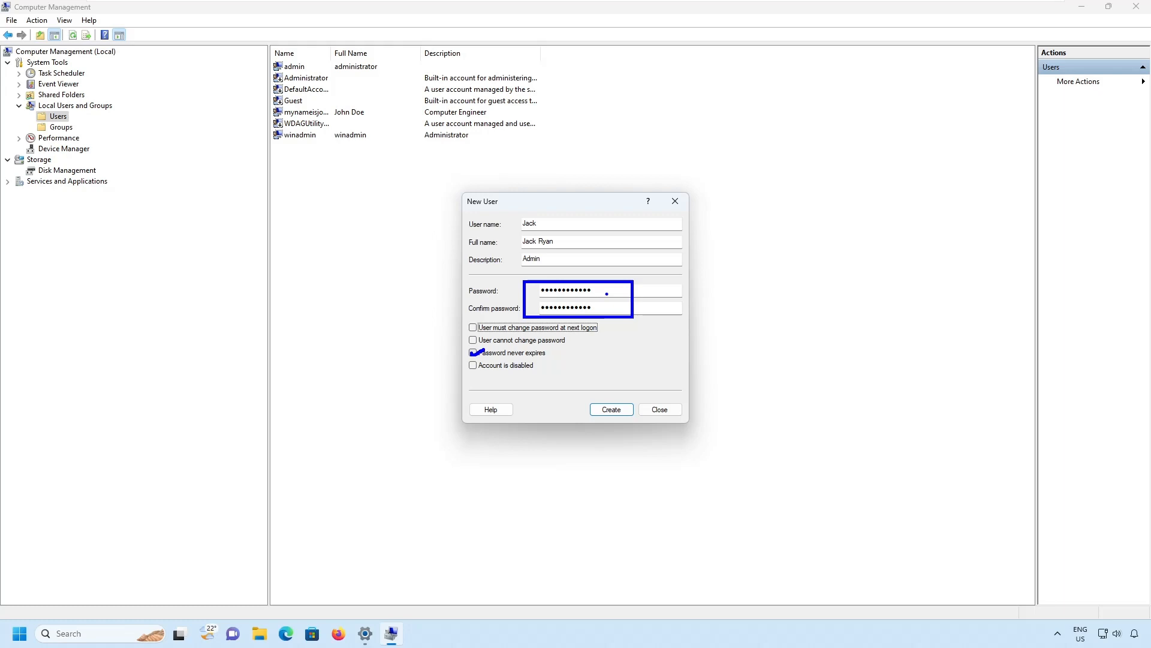
pyautogui.press('Escape')
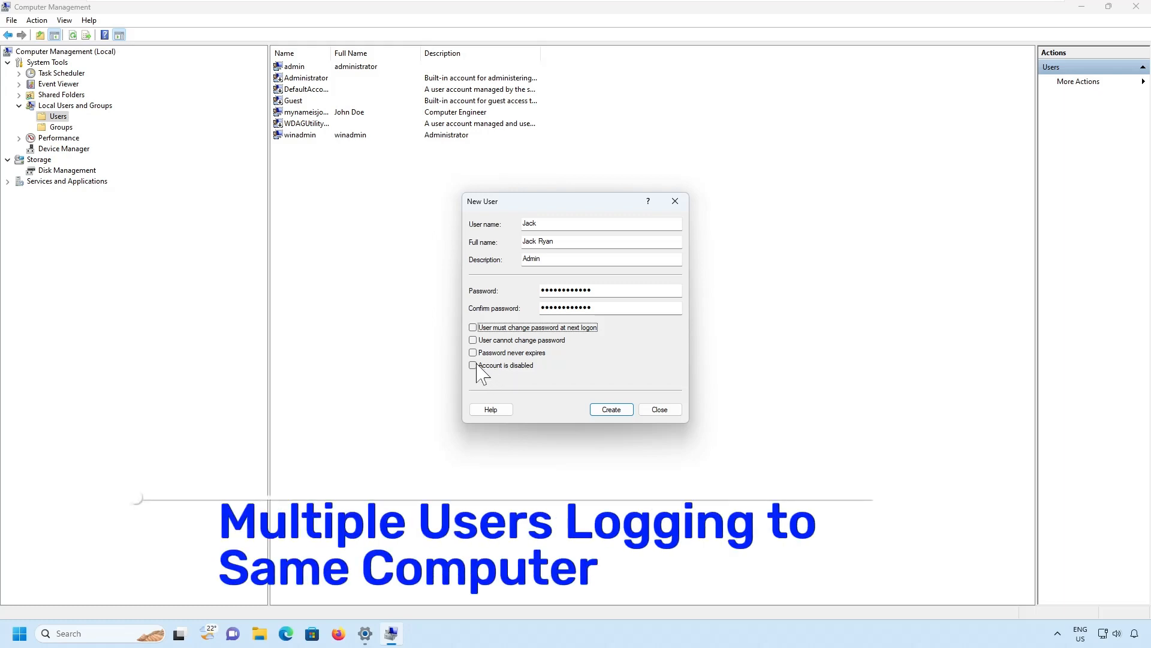
# Leave 'Account is disabled' unchecked and tick 'User must change password at next logon'.
pyautogui.click(477, 365)
pyautogui.click(473, 366)
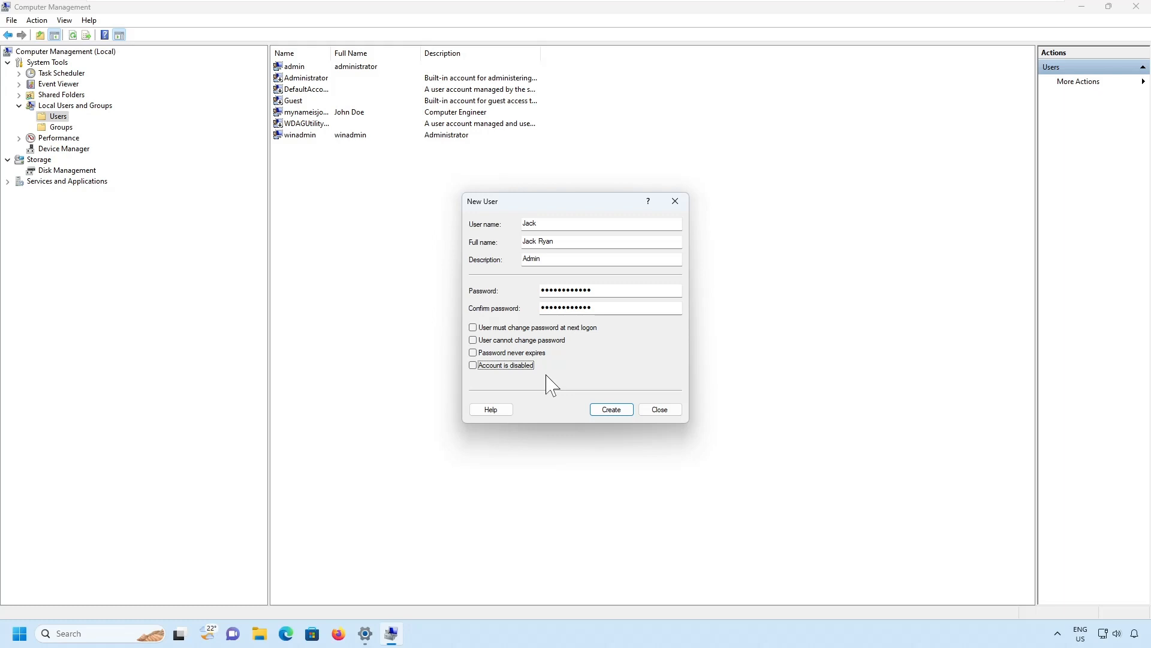
pyautogui.click(474, 366)
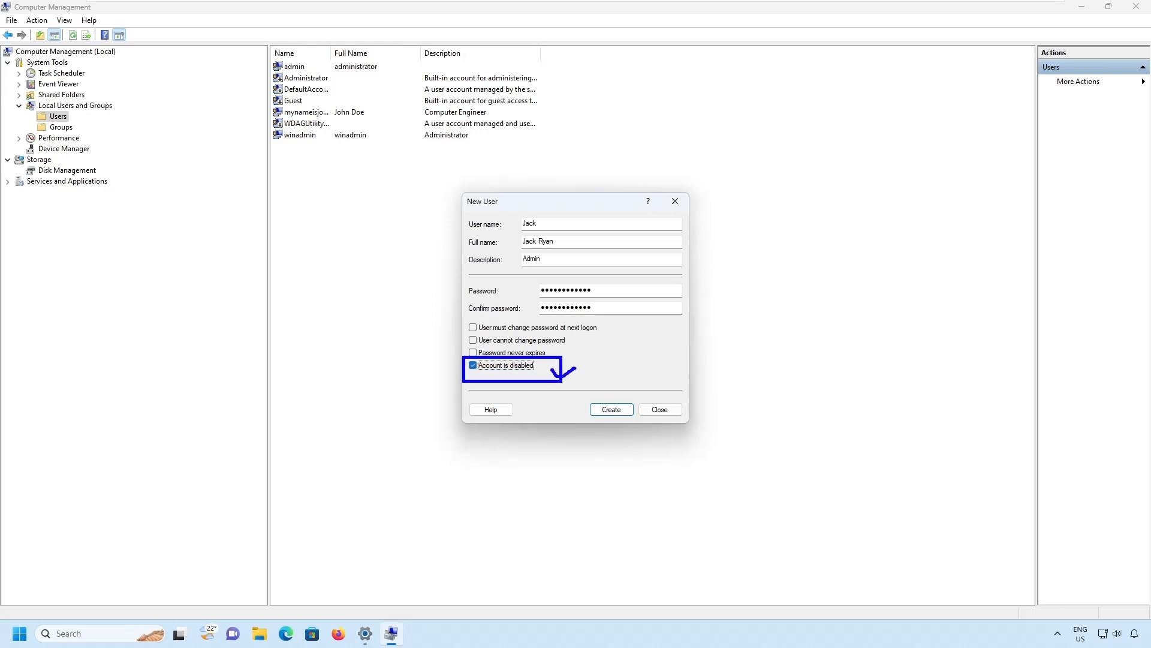
pyautogui.click(481, 364)
pyautogui.click(491, 328)
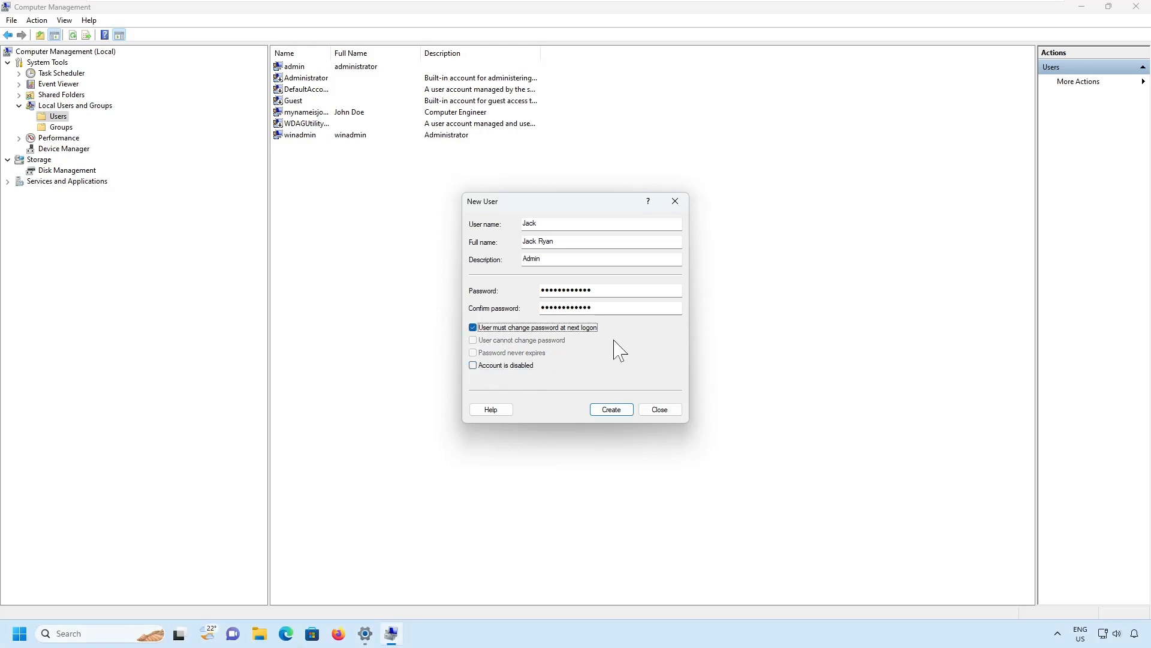
# Create the account, close the New User dialog, and widen the Name column to read it.
pyautogui.click(618, 412)
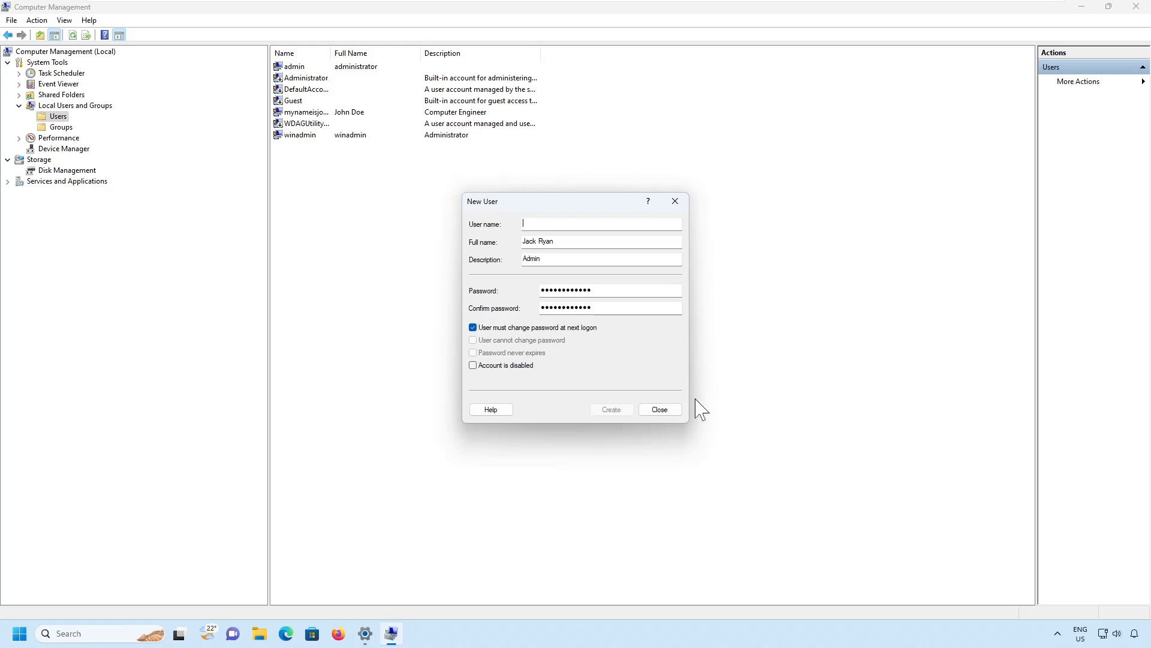
pyautogui.click(660, 410)
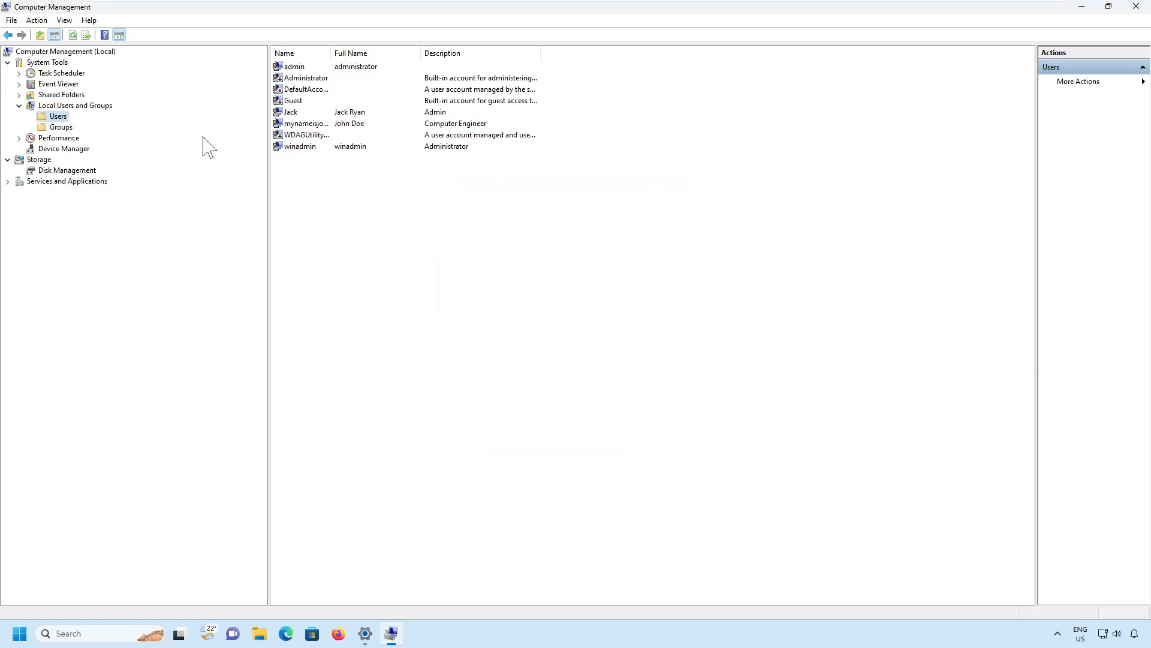
pyautogui.moveTo(331, 53); pyautogui.dragTo(406, 53)
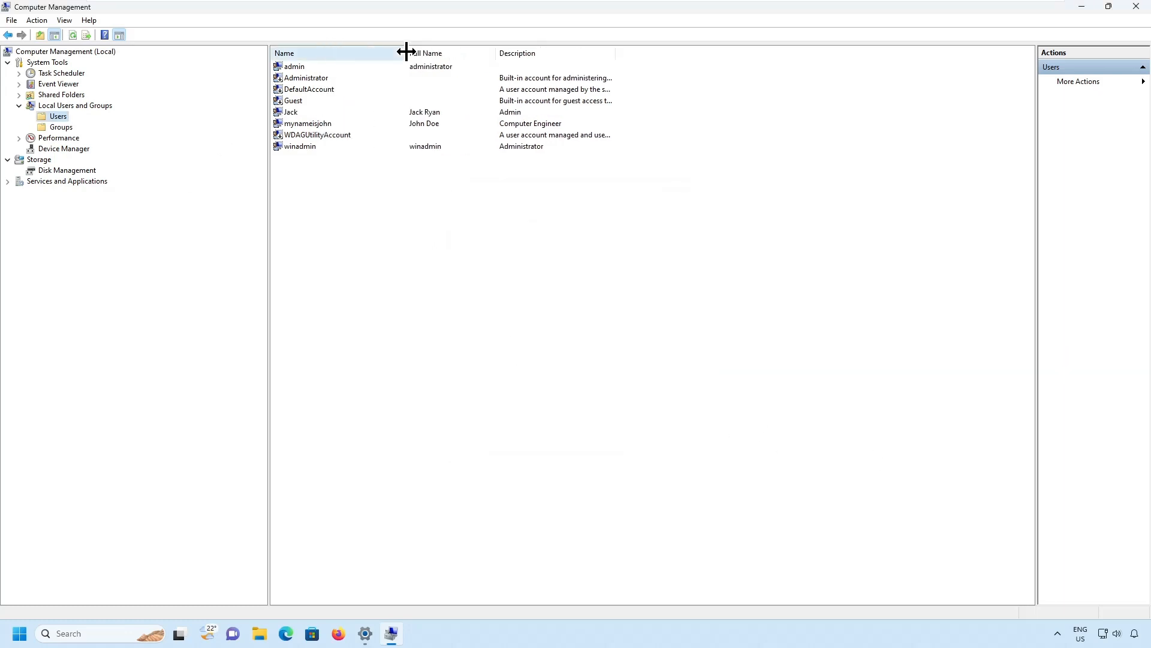
pyautogui.click(291, 112)
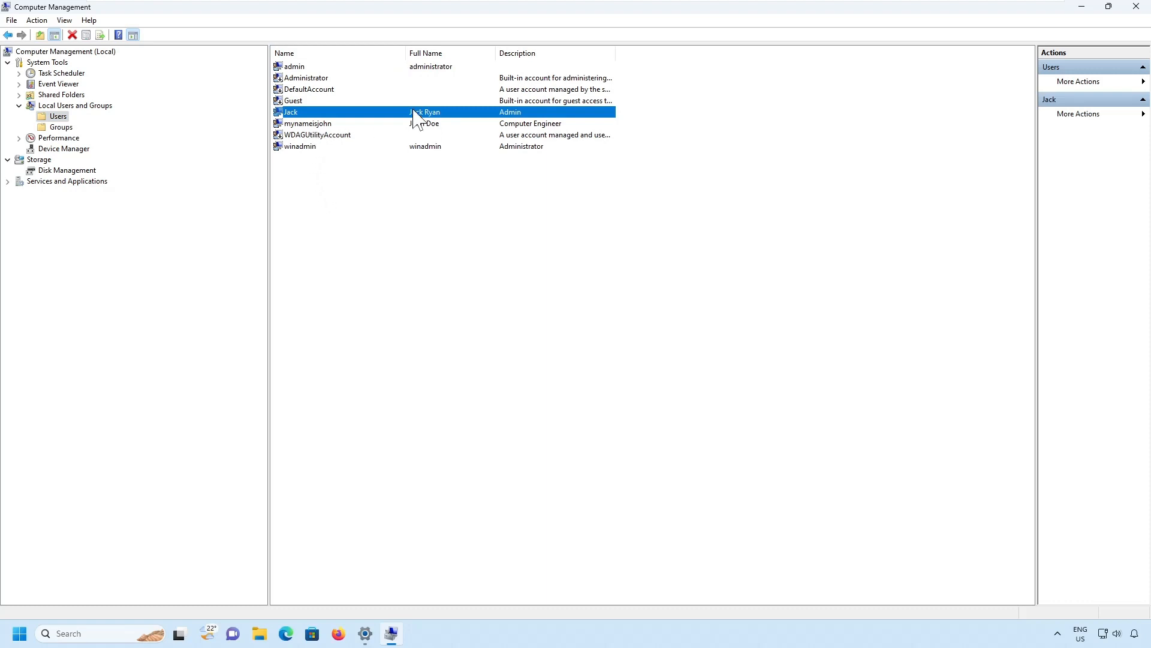
pyautogui.click(318, 79)
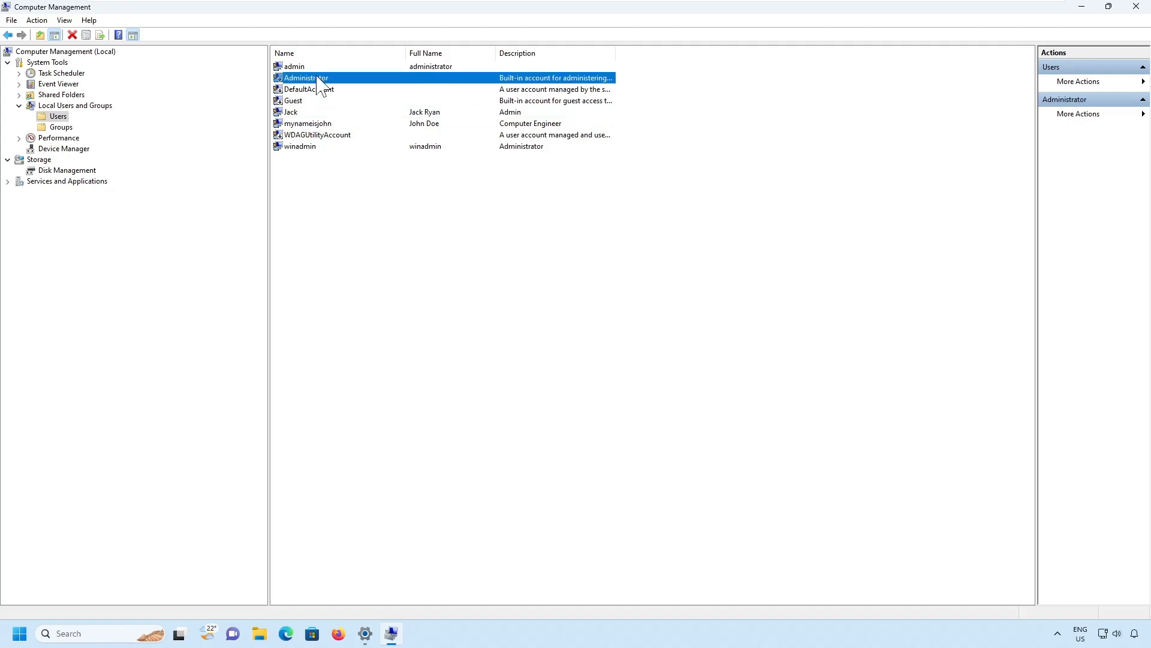
pyautogui.click(294, 114)
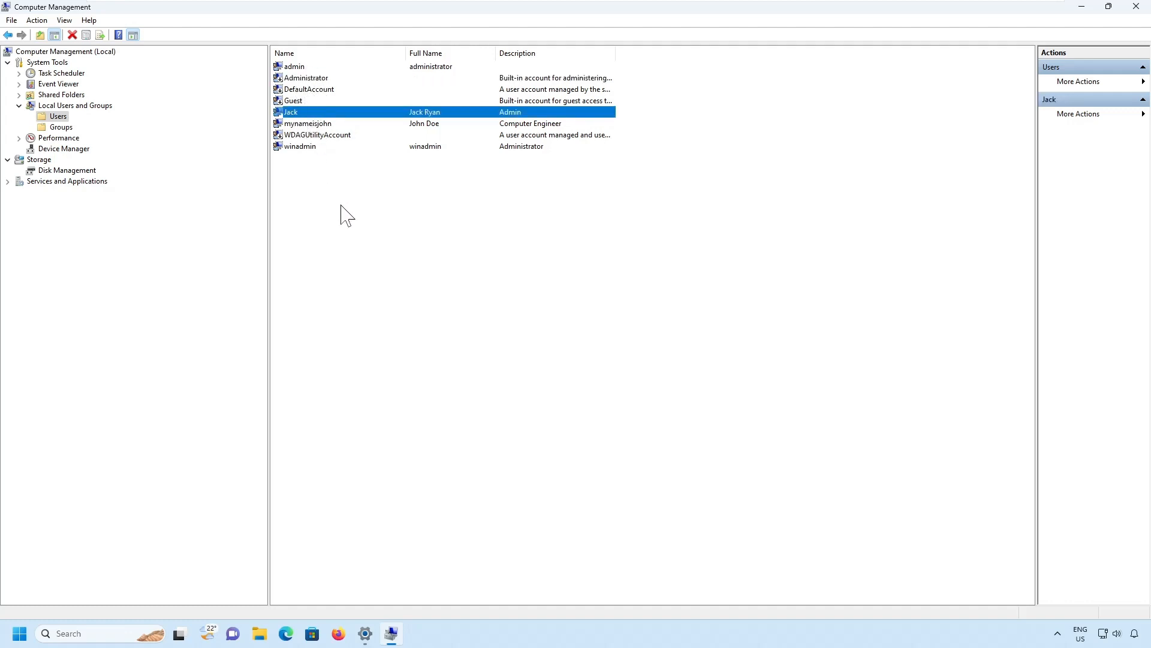
pyautogui.rightClick(298, 114)
pyautogui.click(340, 187)
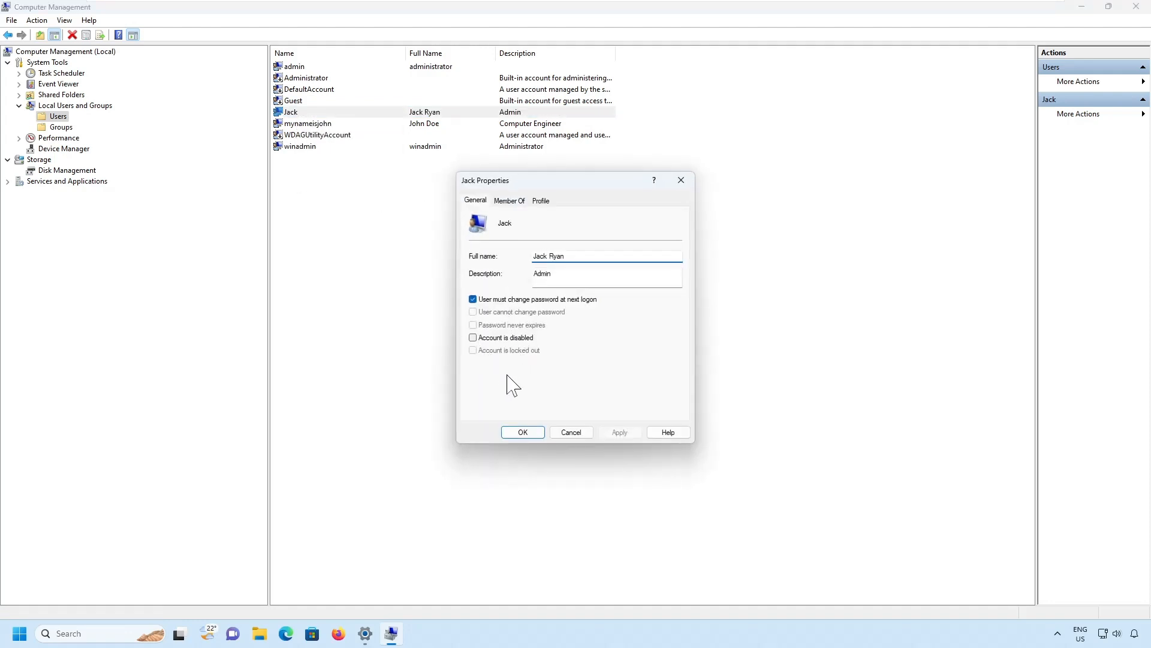
pyautogui.moveTo(458, 331); pyautogui.dragTo(558, 354)
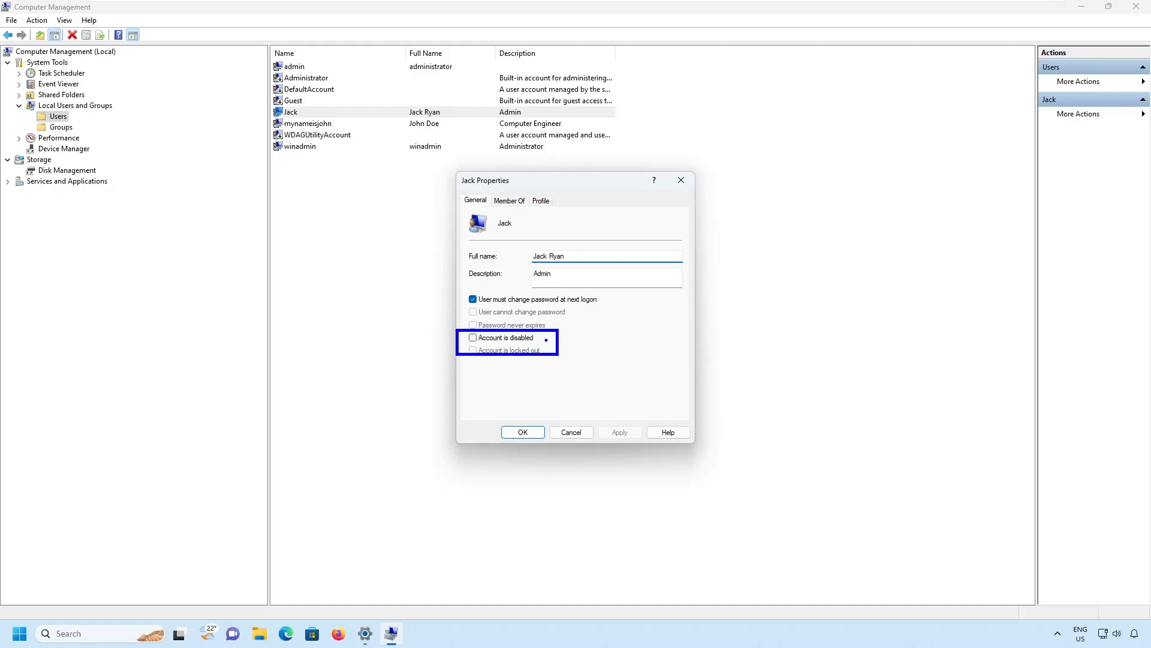
pyautogui.moveTo(547, 339); pyautogui.dragTo(568, 331)
pyautogui.click(566, 433)
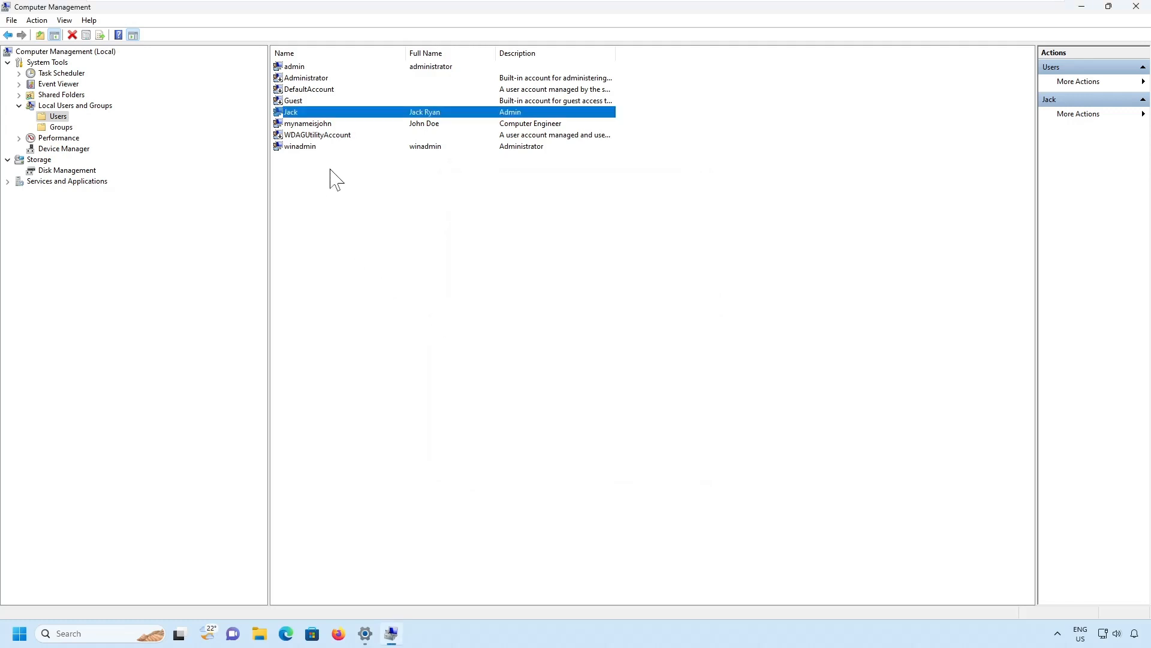
# Open the new account's Properties at Member Of, showing only the Users group.
pyautogui.rightClick(295, 114)
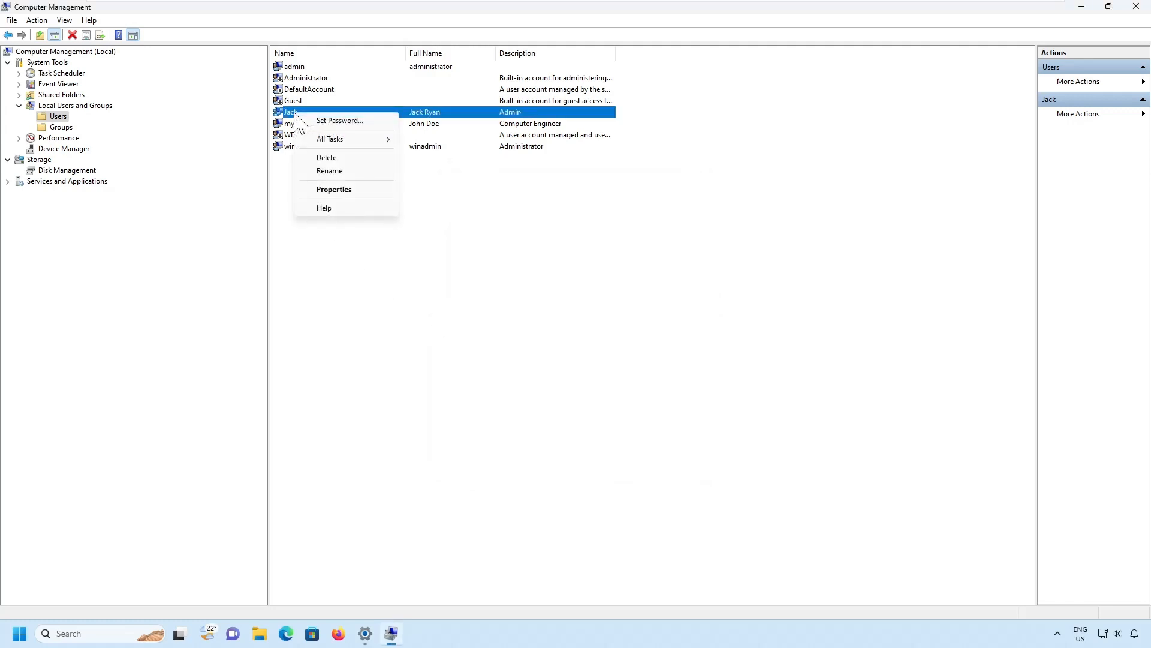
pyautogui.click(340, 190)
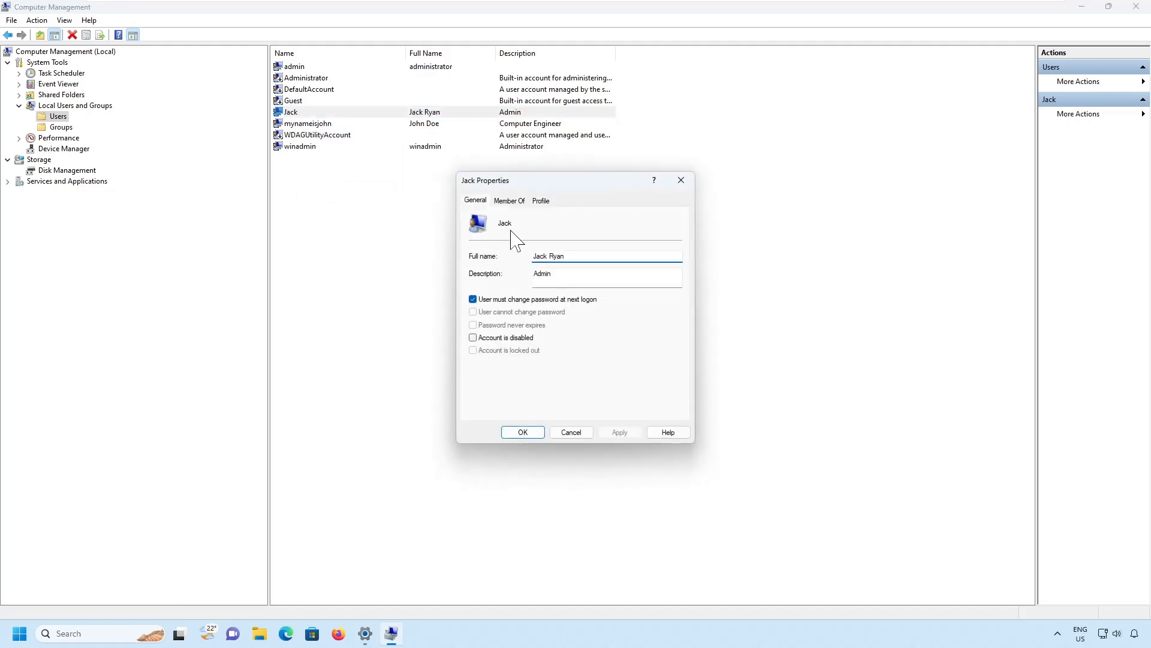
pyautogui.click(510, 200)
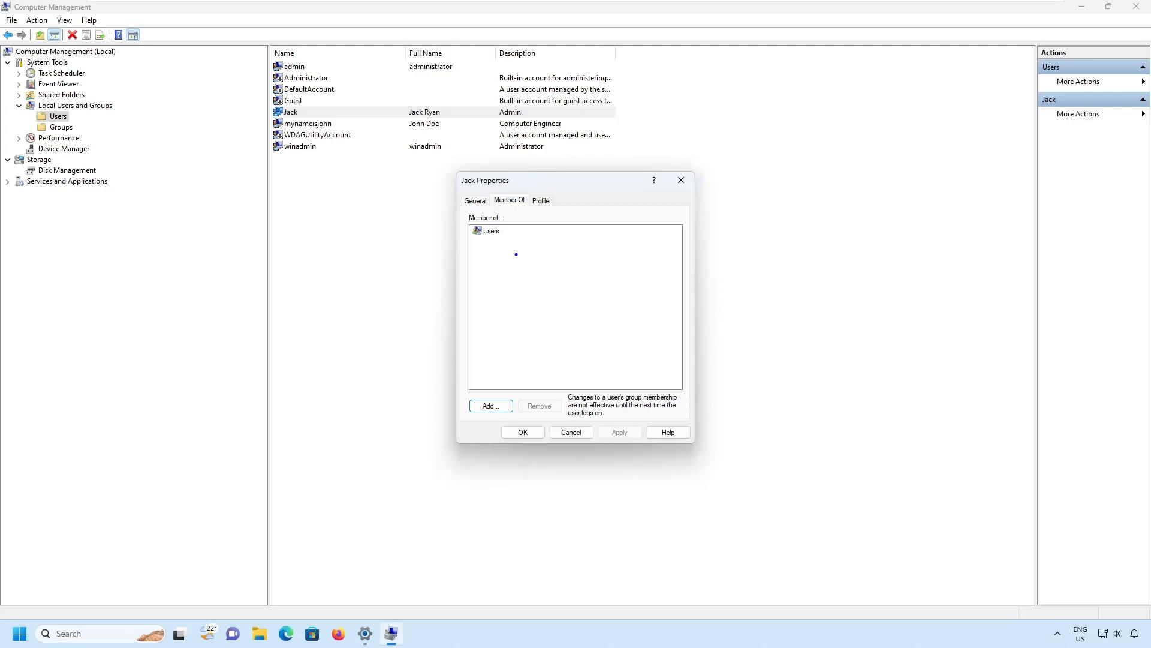
pyautogui.moveTo(459, 210)
pyautogui.mouseDown()
pyautogui.moveTo(536, 232)
pyautogui.moveTo(545, 251)
pyautogui.mouseUp()
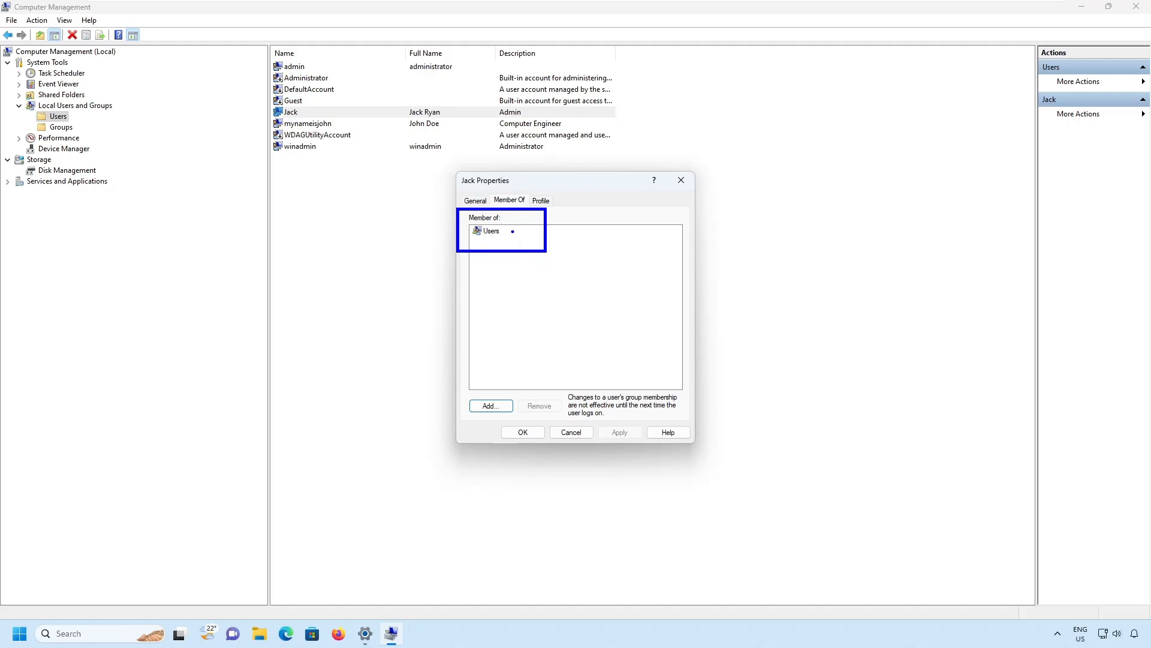
pyautogui.moveTo(512, 232); pyautogui.dragTo(536, 225)
pyautogui.press('Escape')
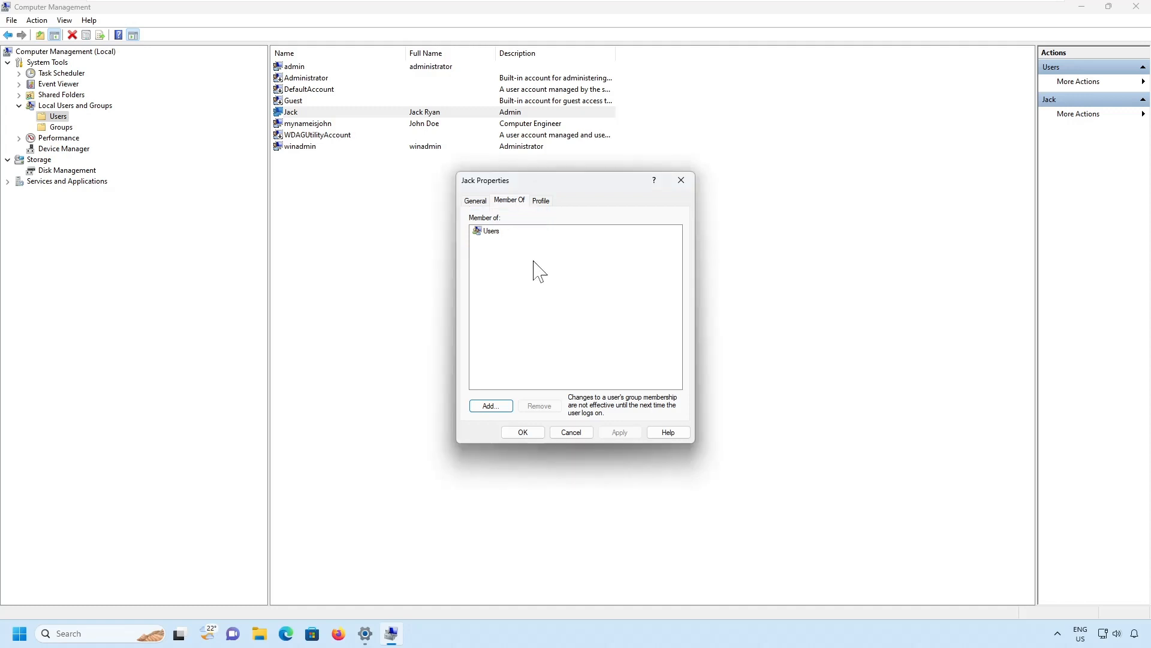
# Search all local groups through Advanced and select Administrators as the group to add.
pyautogui.click(491, 406)
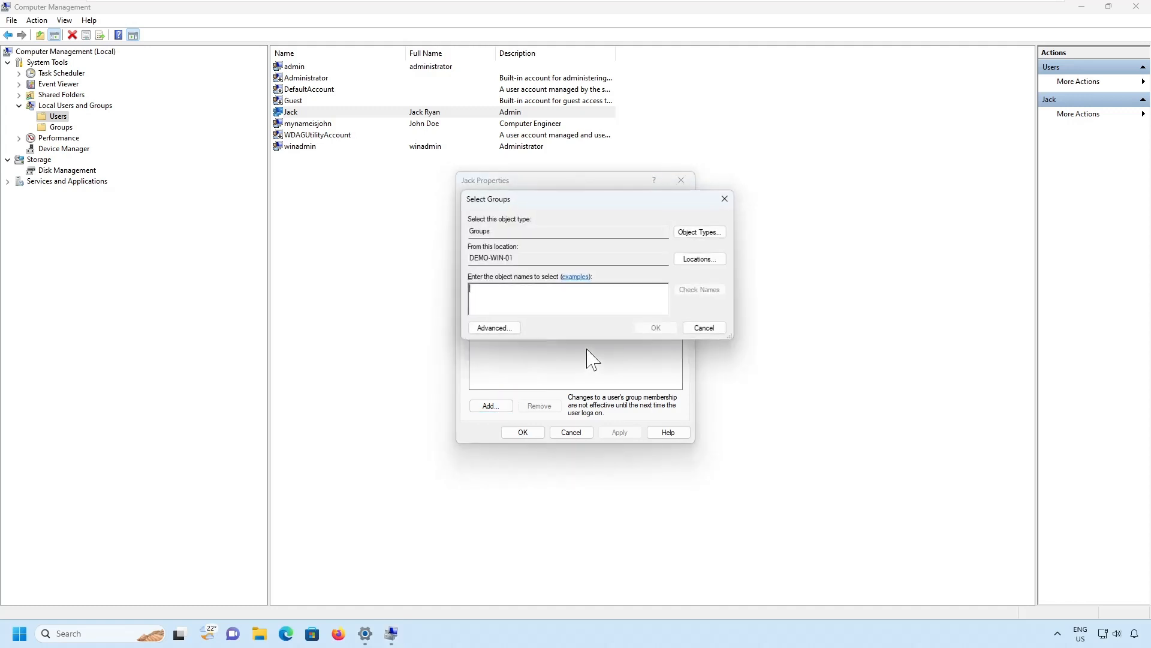
pyautogui.click(704, 328)
pyautogui.click(491, 407)
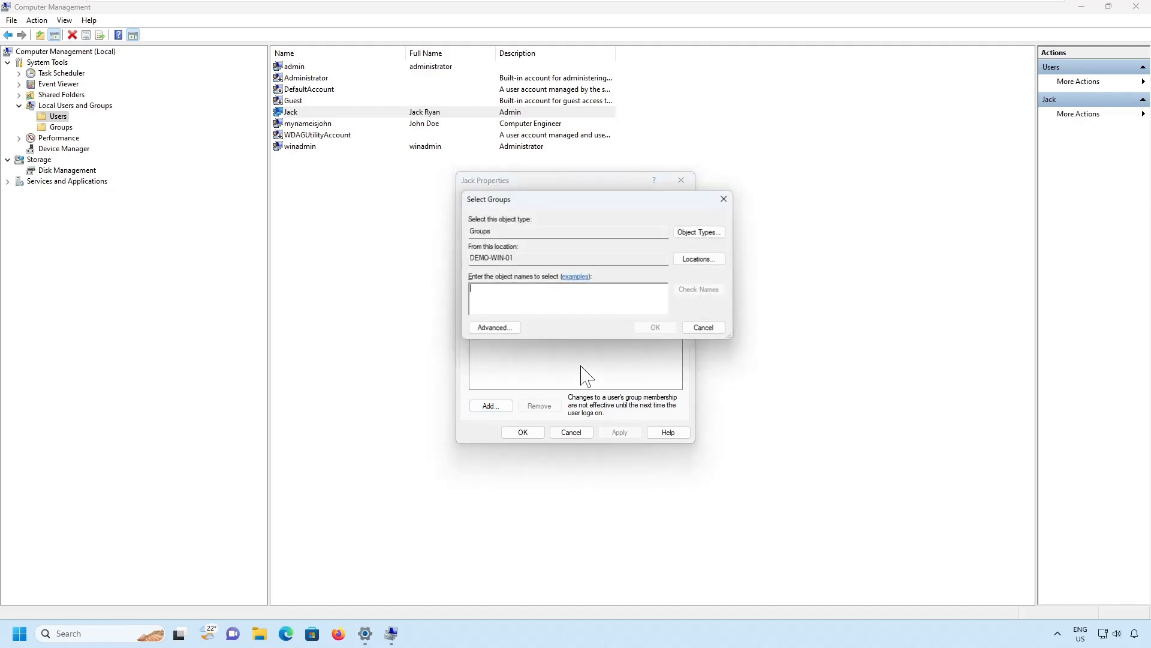
pyautogui.click(493, 328)
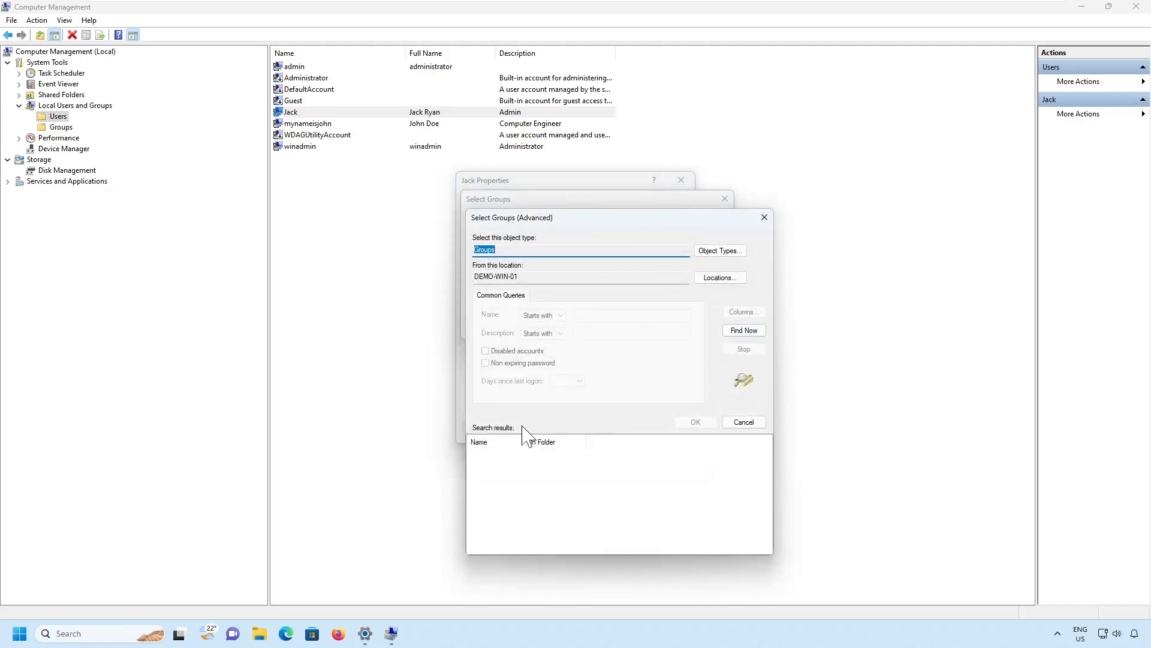
pyautogui.moveTo(527, 442); pyautogui.dragTo(597, 442)
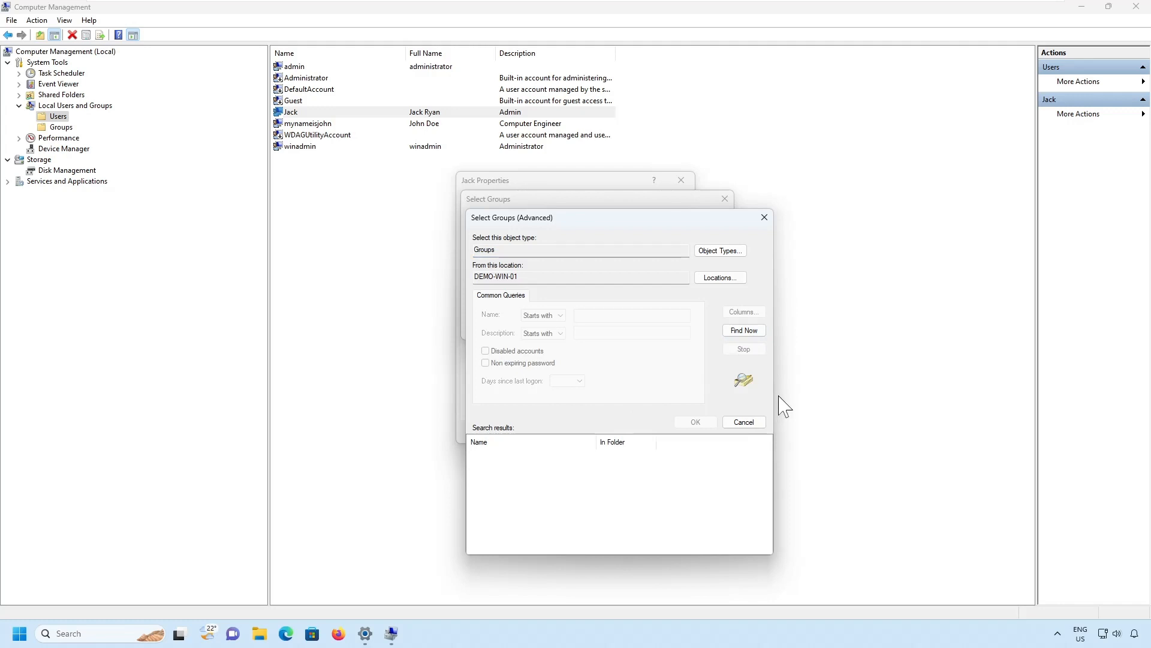
pyautogui.moveTo(773, 391); pyautogui.dragTo(929, 390)
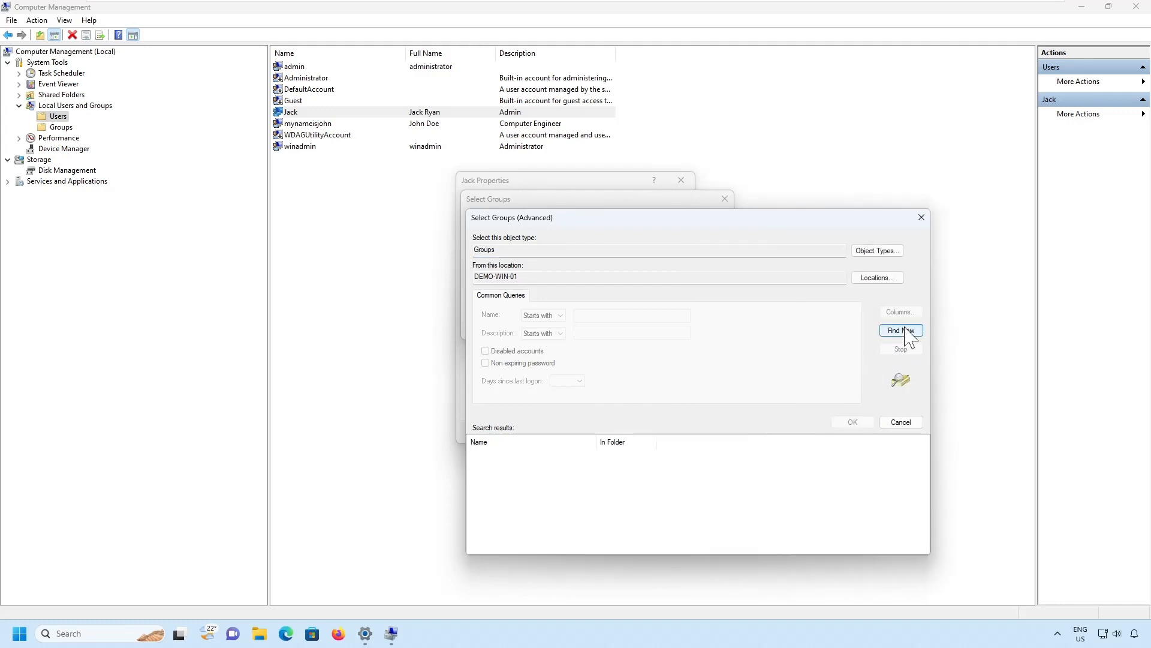
pyautogui.click(910, 336)
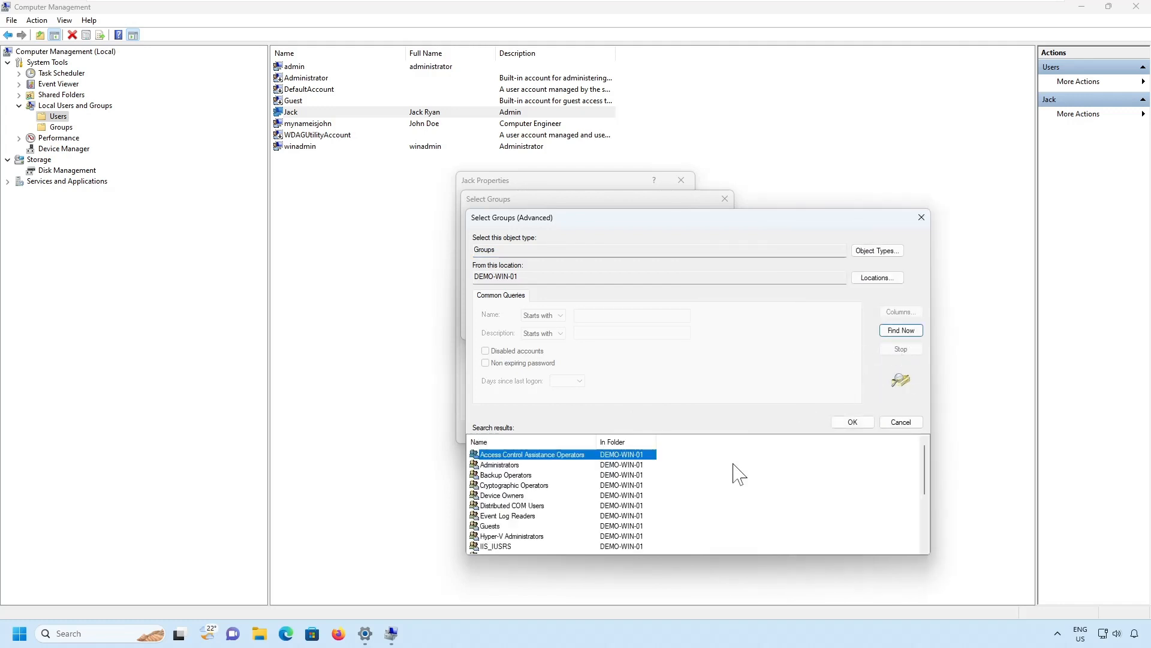
pyautogui.click(509, 466)
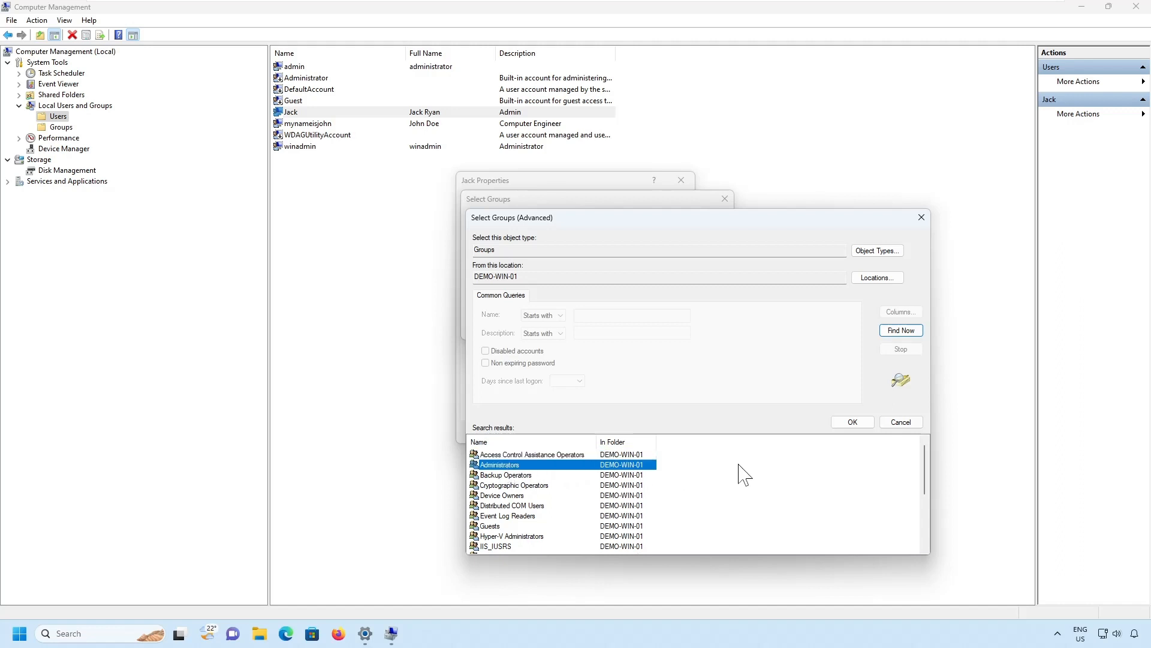
pyautogui.click(852, 423)
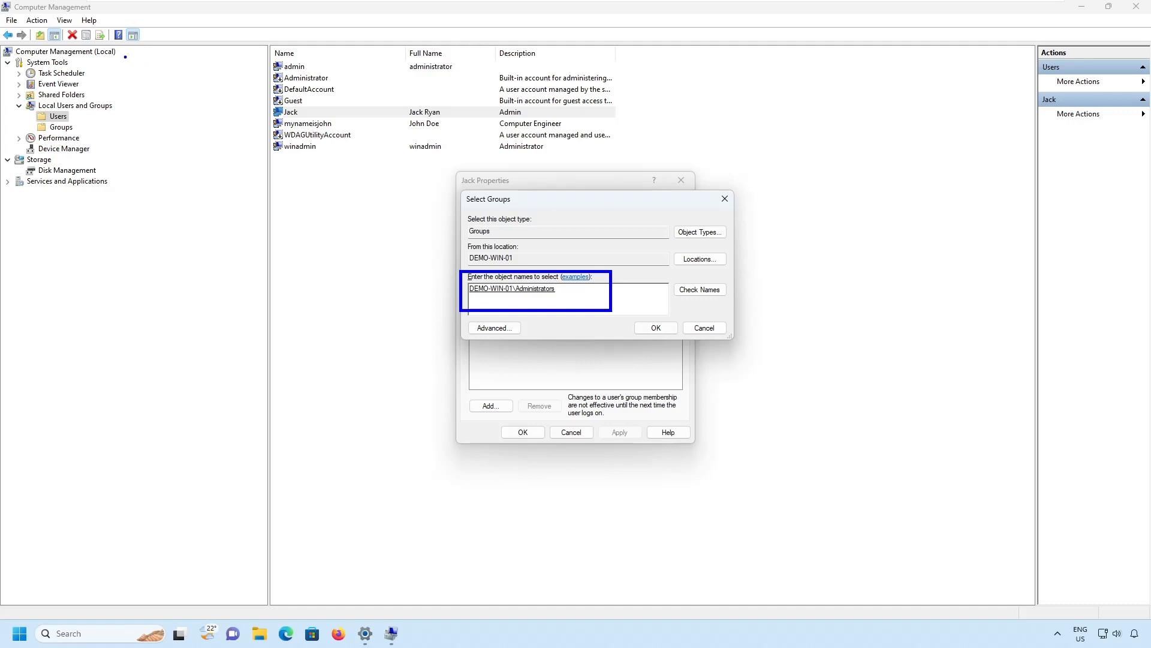
pyautogui.moveTo(125, 57); pyautogui.dragTo(152, 40)
pyautogui.press('Escape')
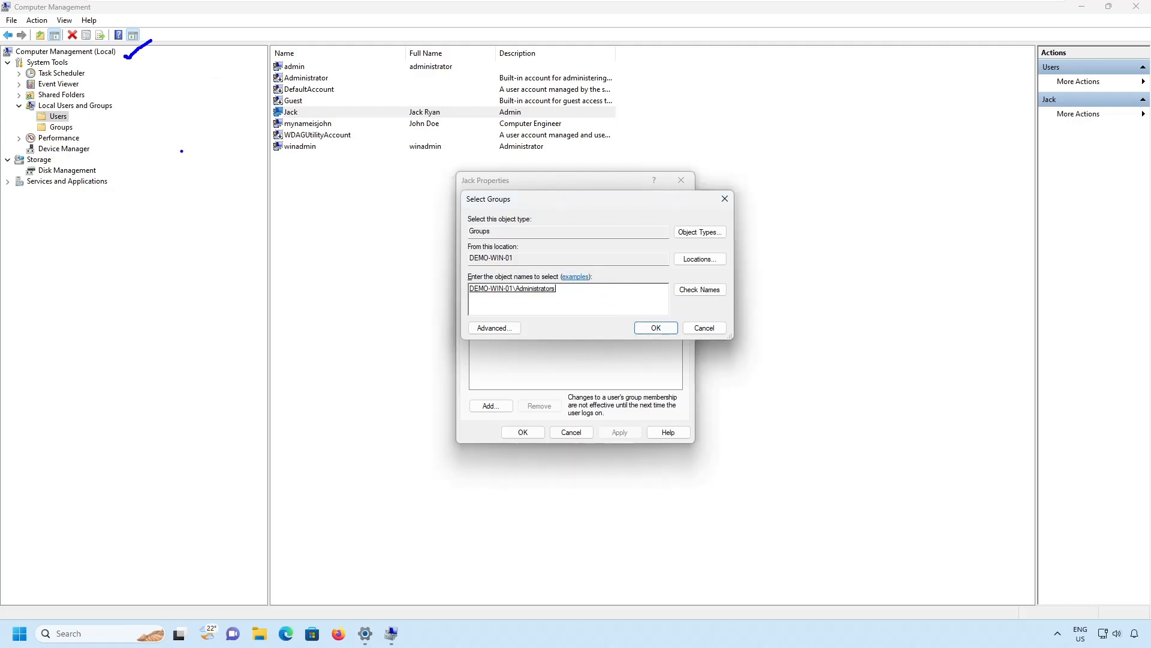
pyautogui.click(654, 331)
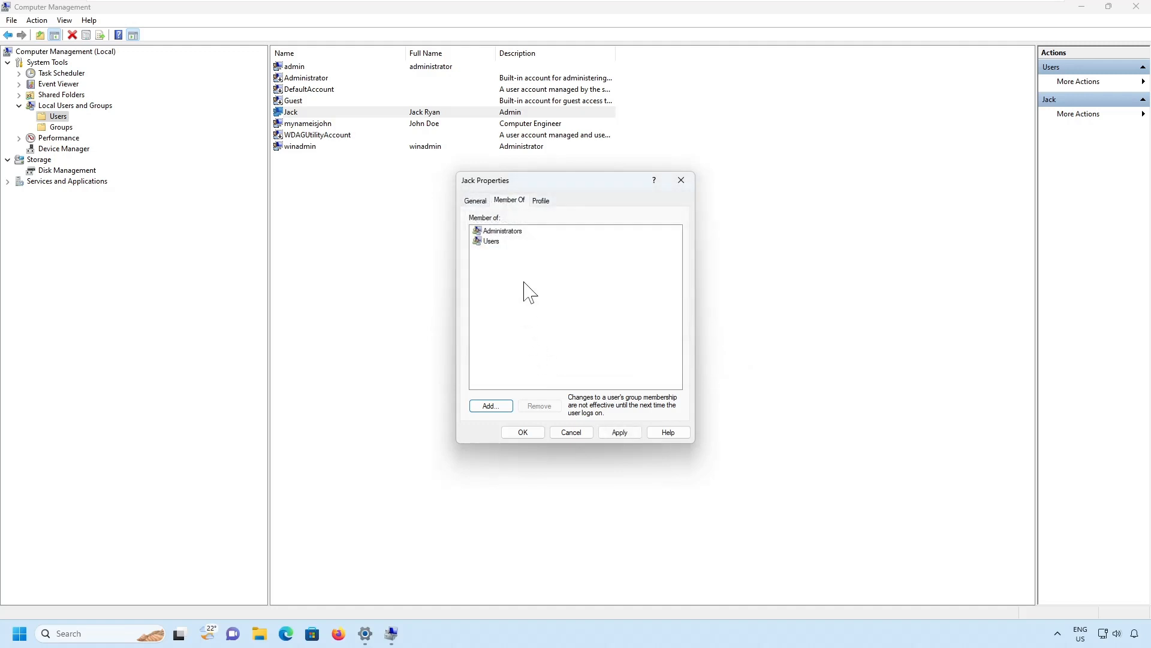
pyautogui.hotkey('ctrl', '2')
pyautogui.moveTo(462, 213); pyautogui.dragTo(558, 255)
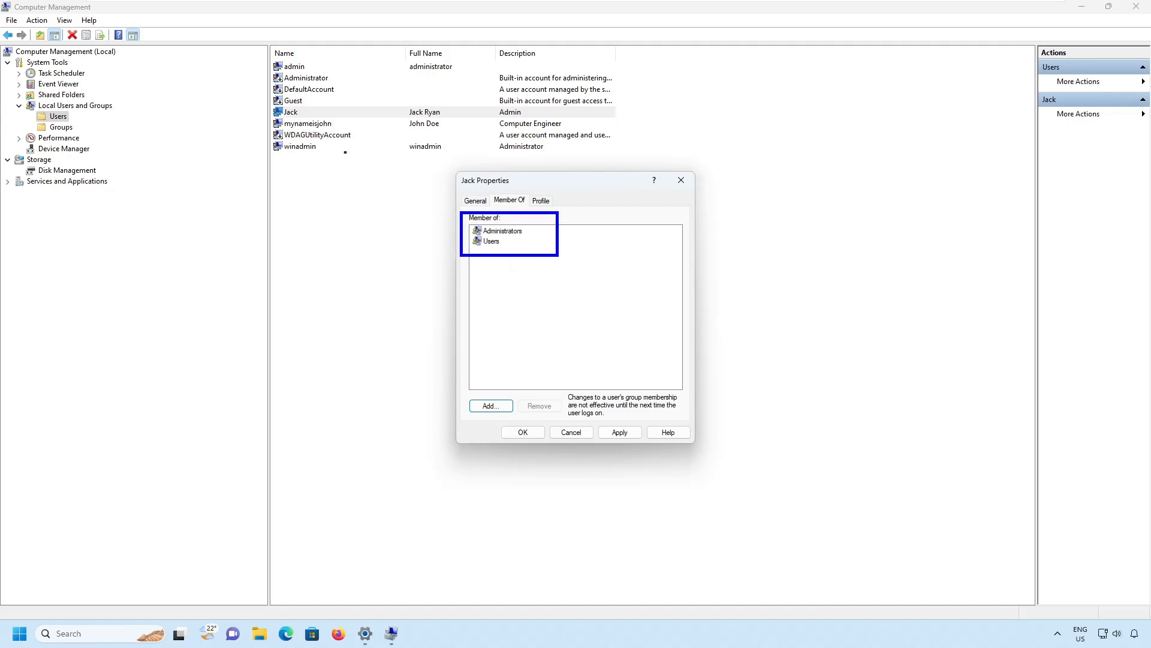
pyautogui.moveTo(306, 114)
pyautogui.mouseDown()
pyautogui.moveTo(345, 114)
pyautogui.moveTo(526, 240)
pyautogui.mouseUp()
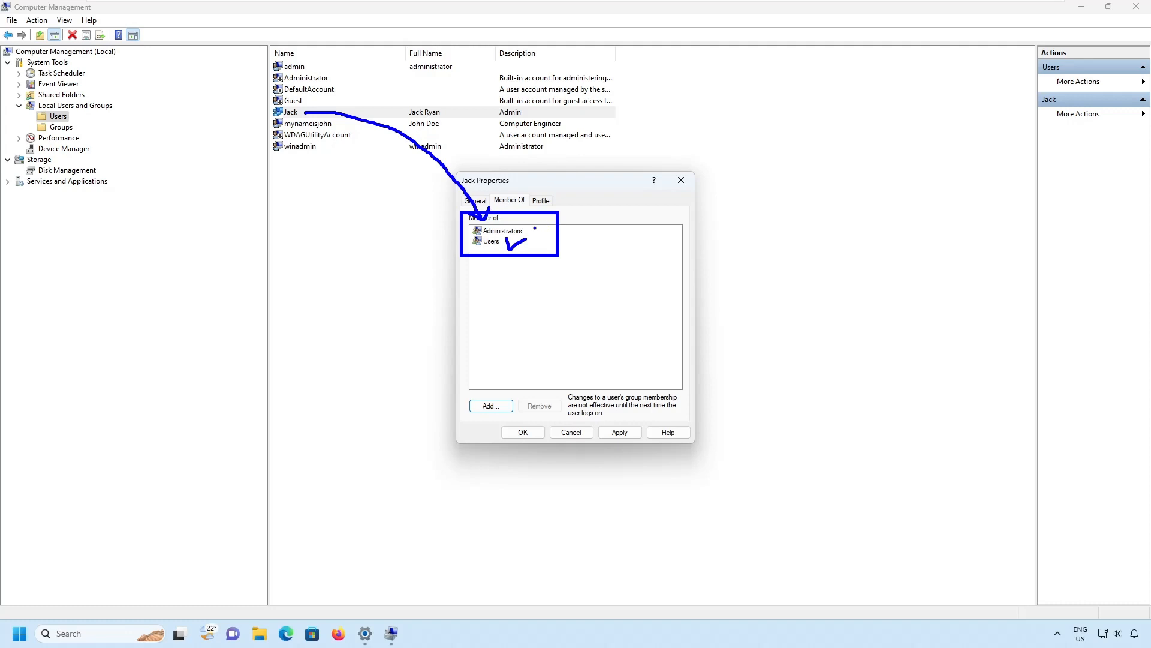
pyautogui.moveTo(531, 232)
pyautogui.mouseDown()
pyautogui.moveTo(549, 223)
pyautogui.moveTo(523, 249)
pyautogui.mouseUp()
pyautogui.press('Escape')
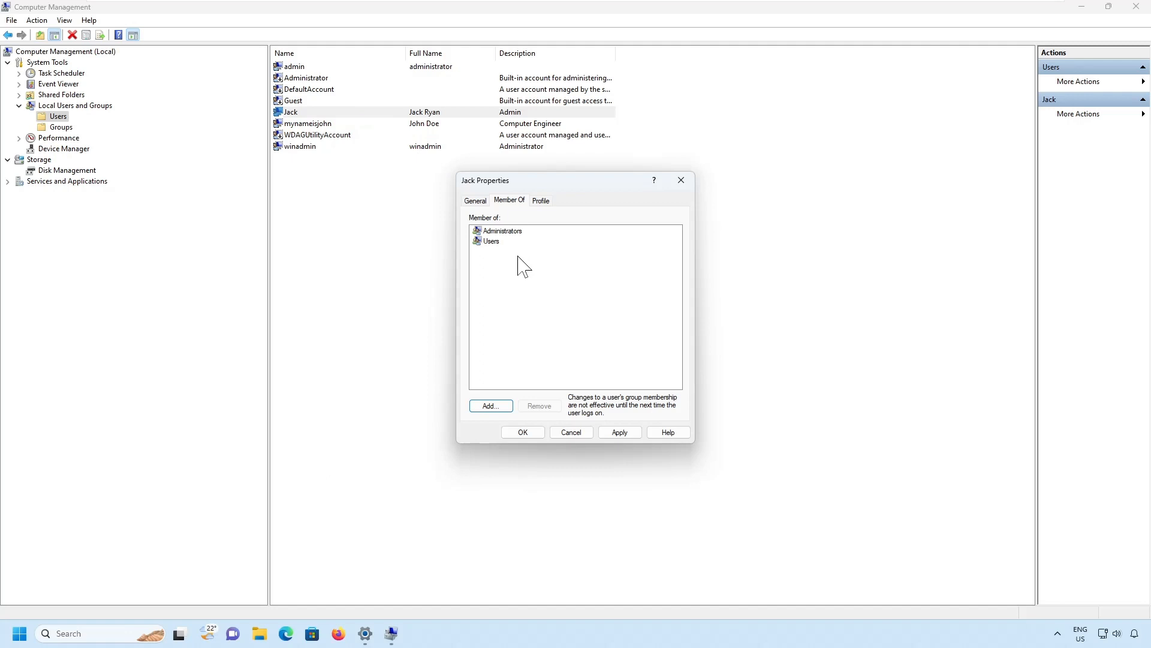
# Save the Administrators and Users memberships and close the account's Properties dialog.
pyautogui.click(620, 433)
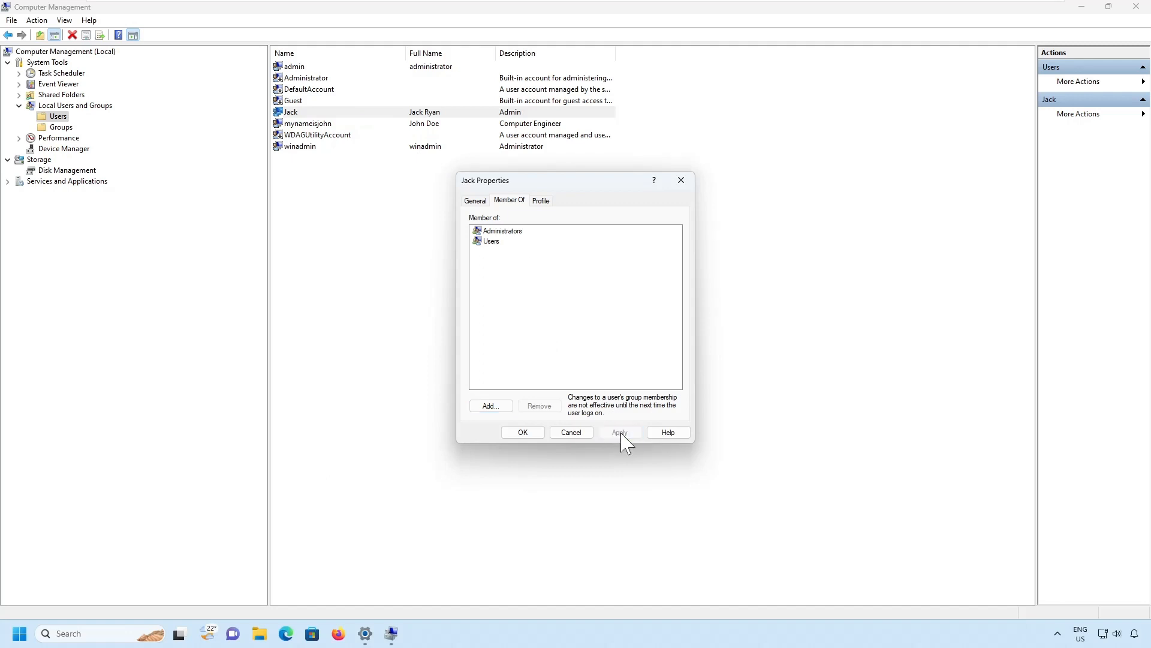
pyautogui.click(530, 432)
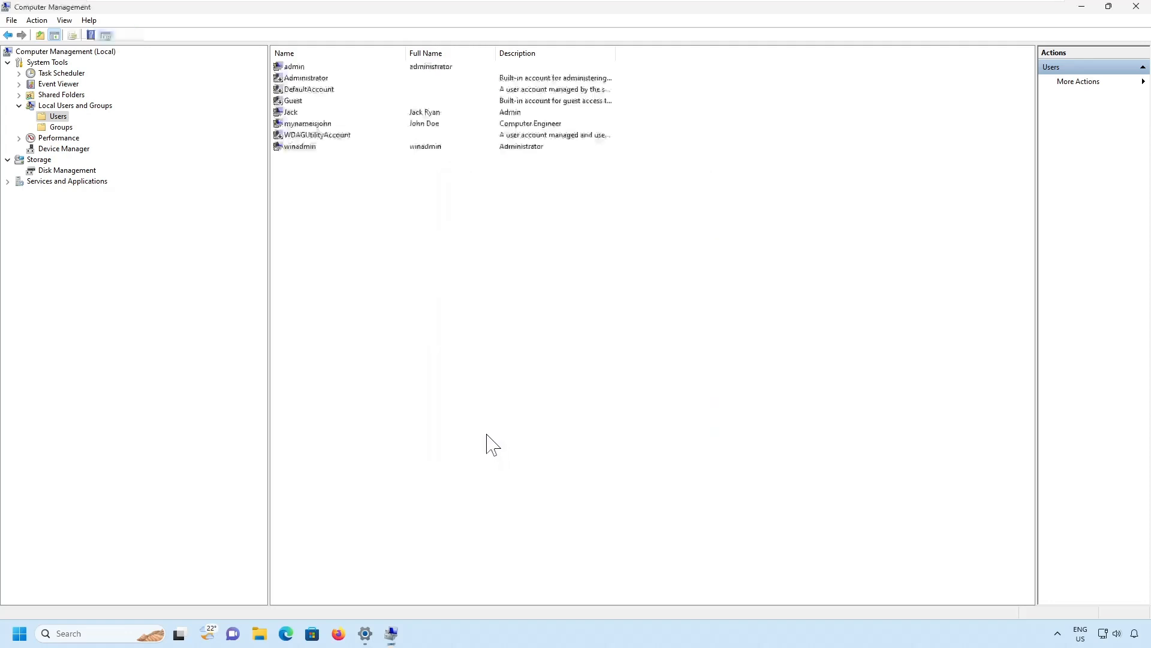
pyautogui.click(295, 113)
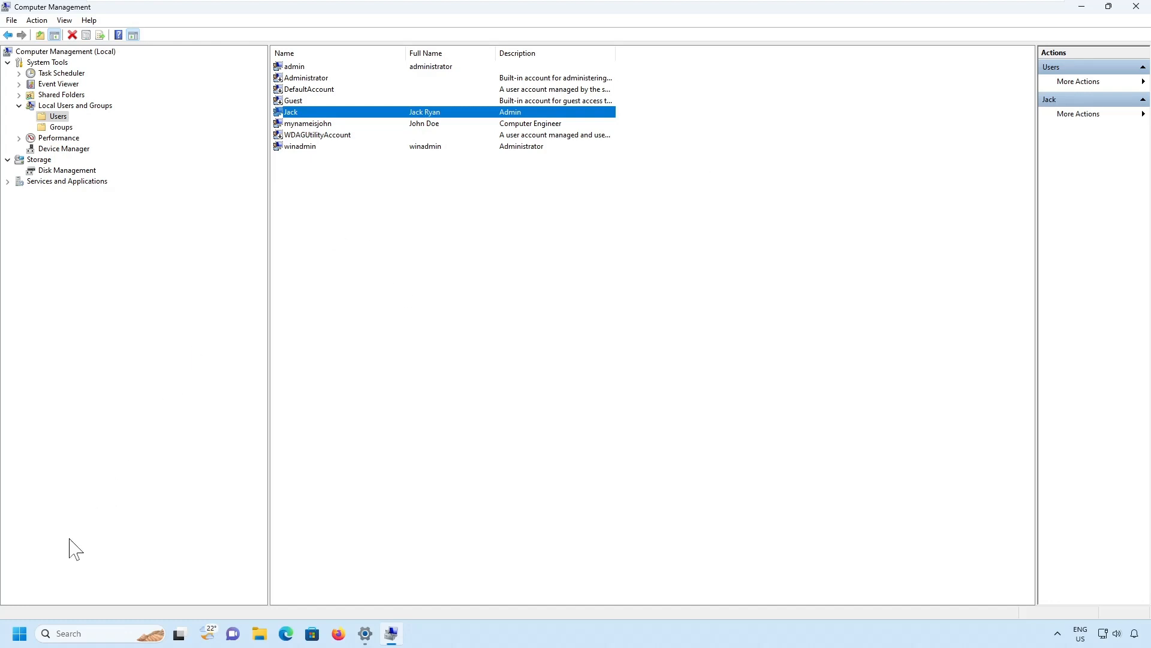
# Sign out of the current session from the Start right-click menu.
pyautogui.rightClick(21, 635)
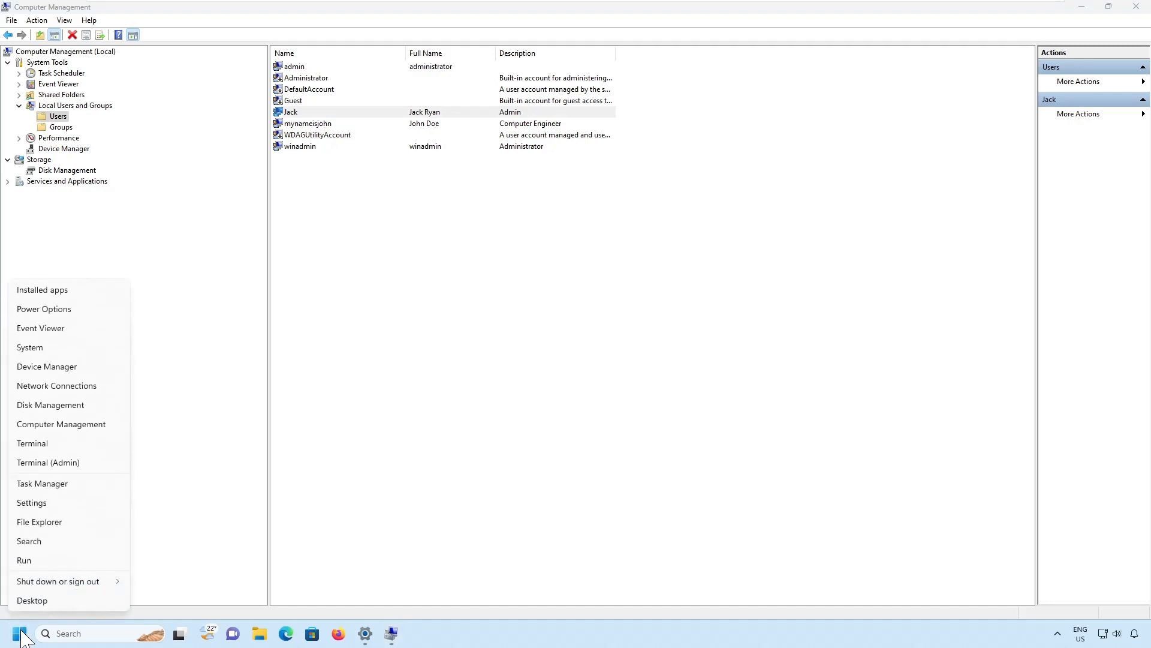
pyautogui.moveTo(99, 581)
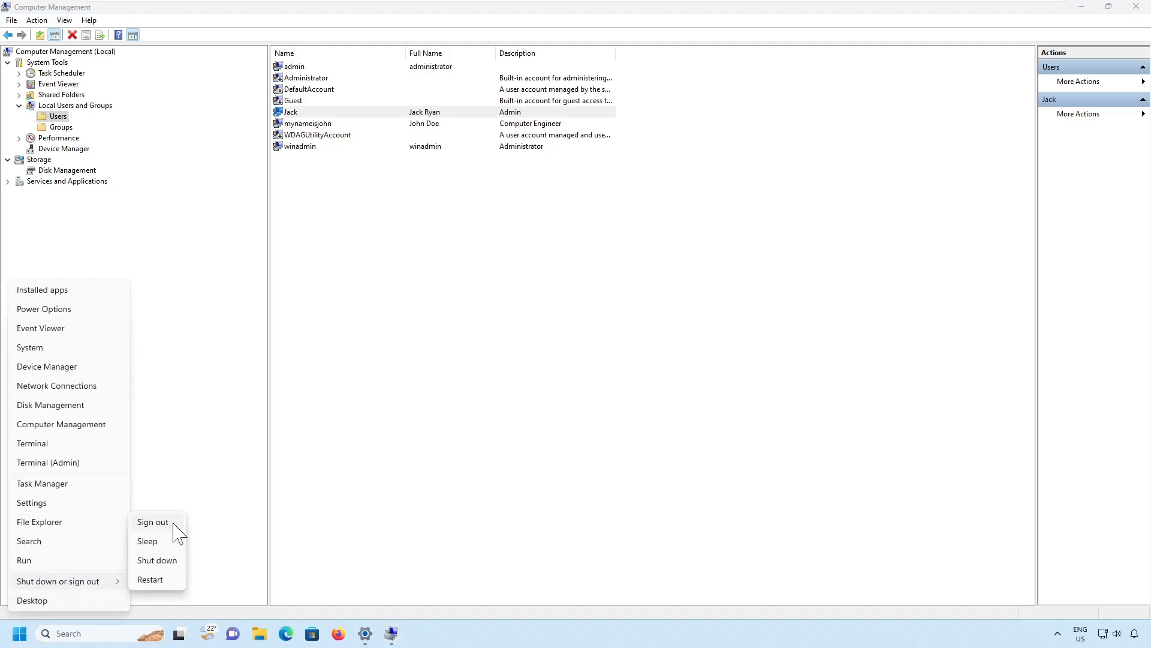
pyautogui.click(153, 522)
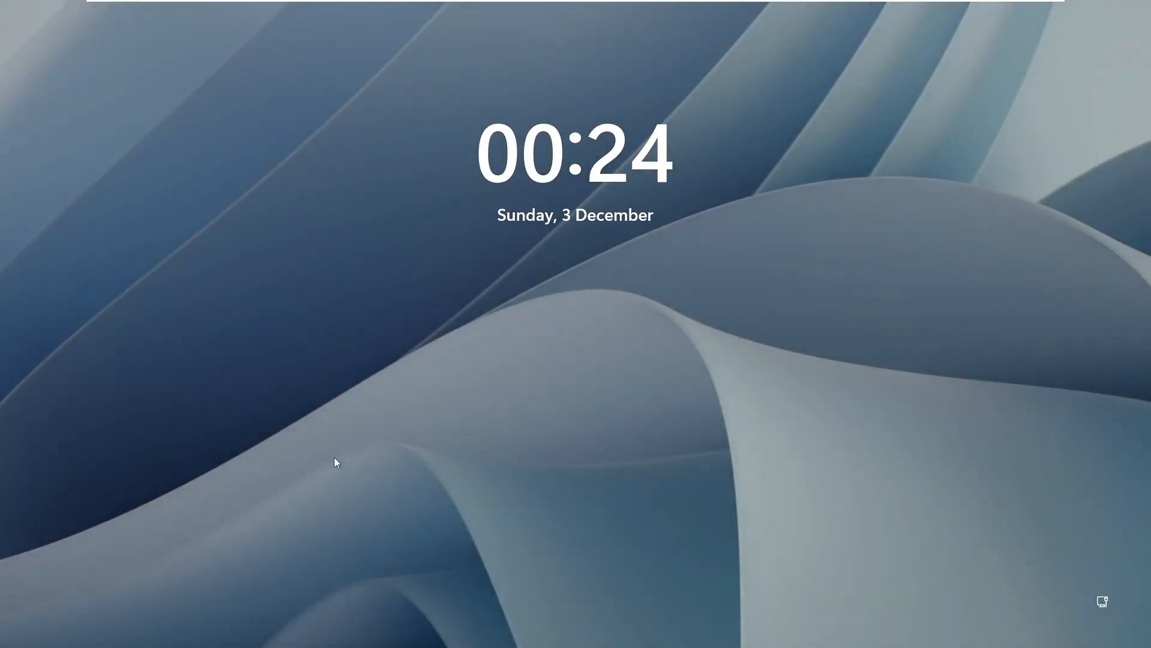
# Sign in as the new account with its current password.
pyautogui.click(336, 462)
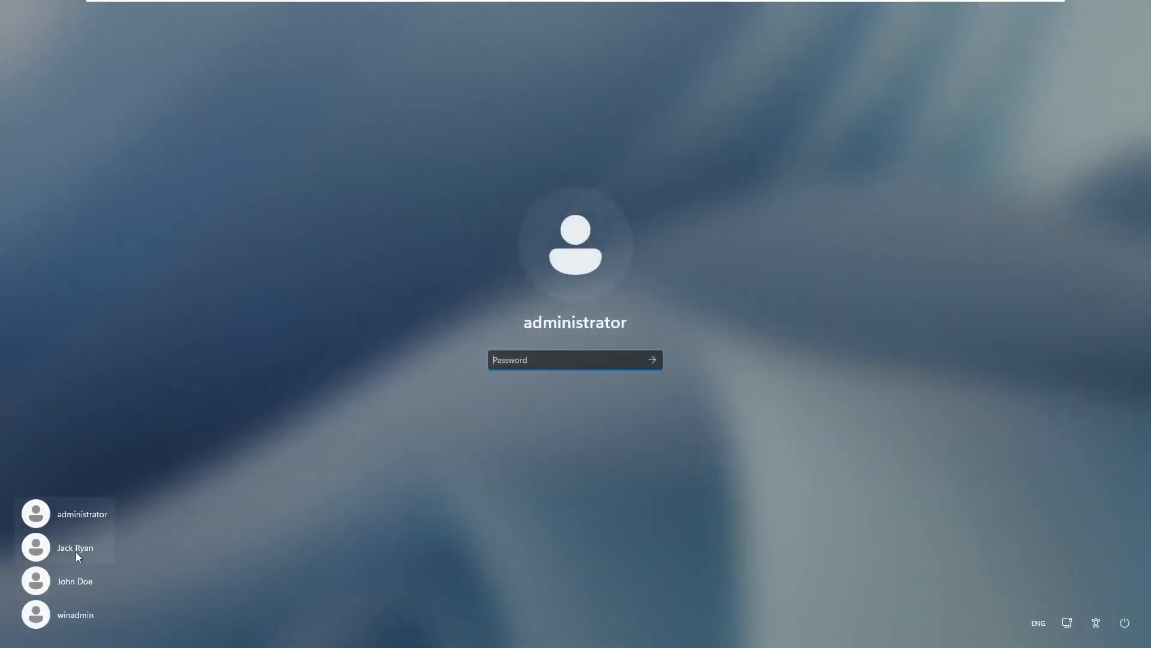
pyautogui.click(76, 553)
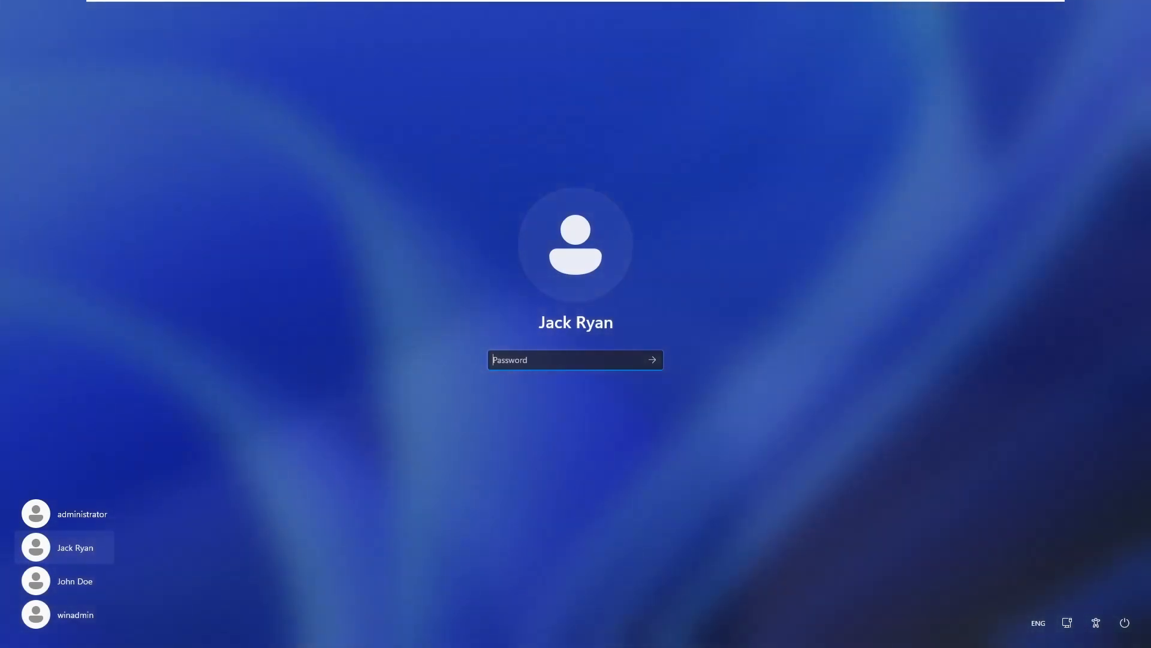
pyautogui.write('••••')
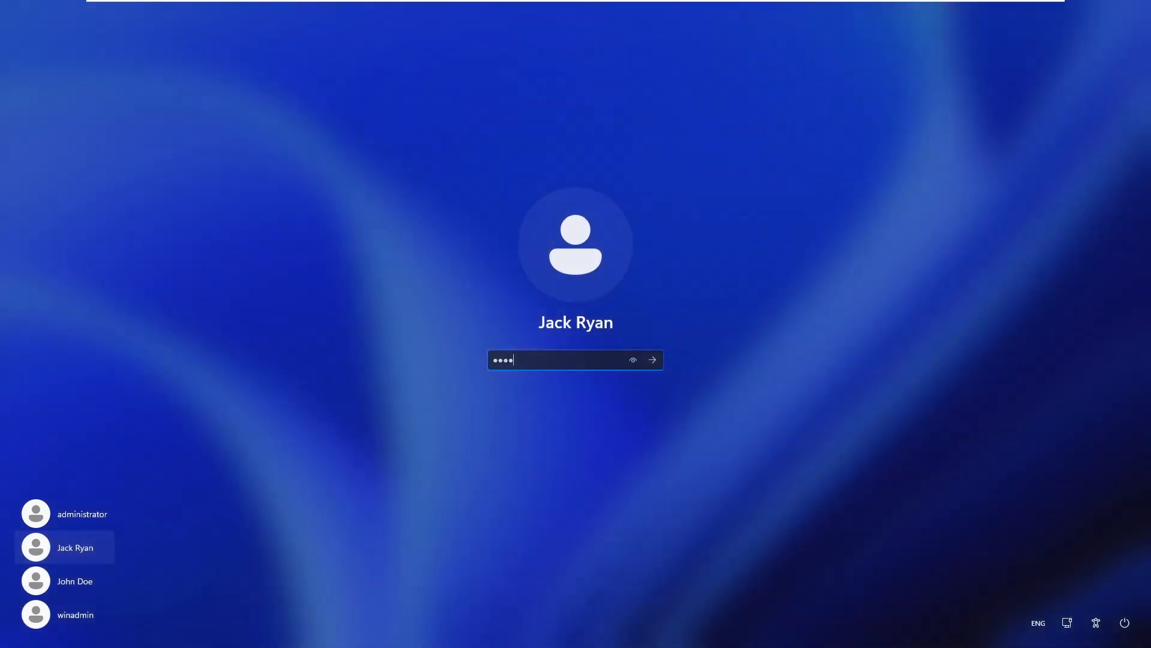
pyautogui.write('••••••••')
pyautogui.press('Return')
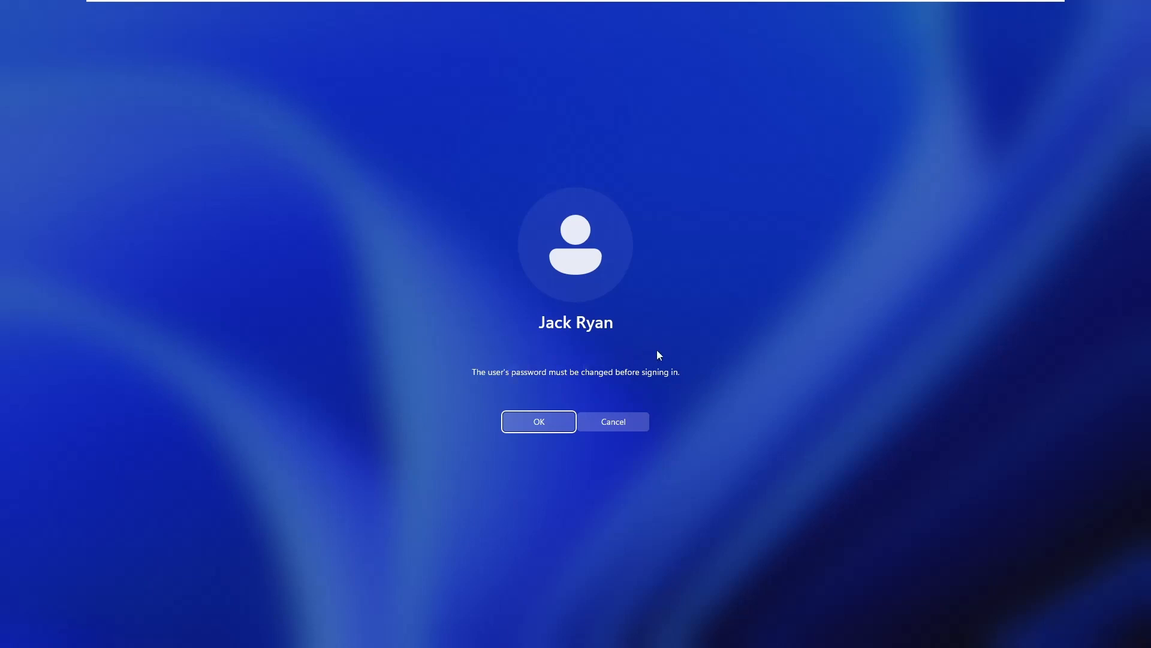
# Set and confirm a new password when Windows requires a change.
pyautogui.click(539, 423)
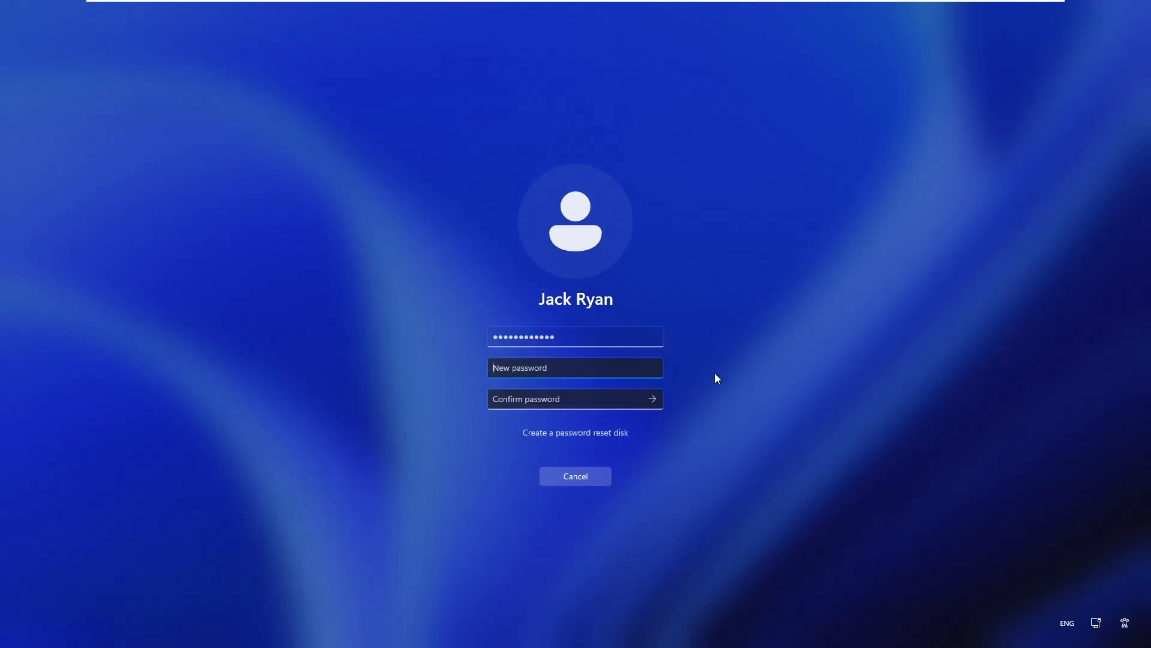
pyautogui.write('************')
pyautogui.press('Tab')
pyautogui.write('*******')
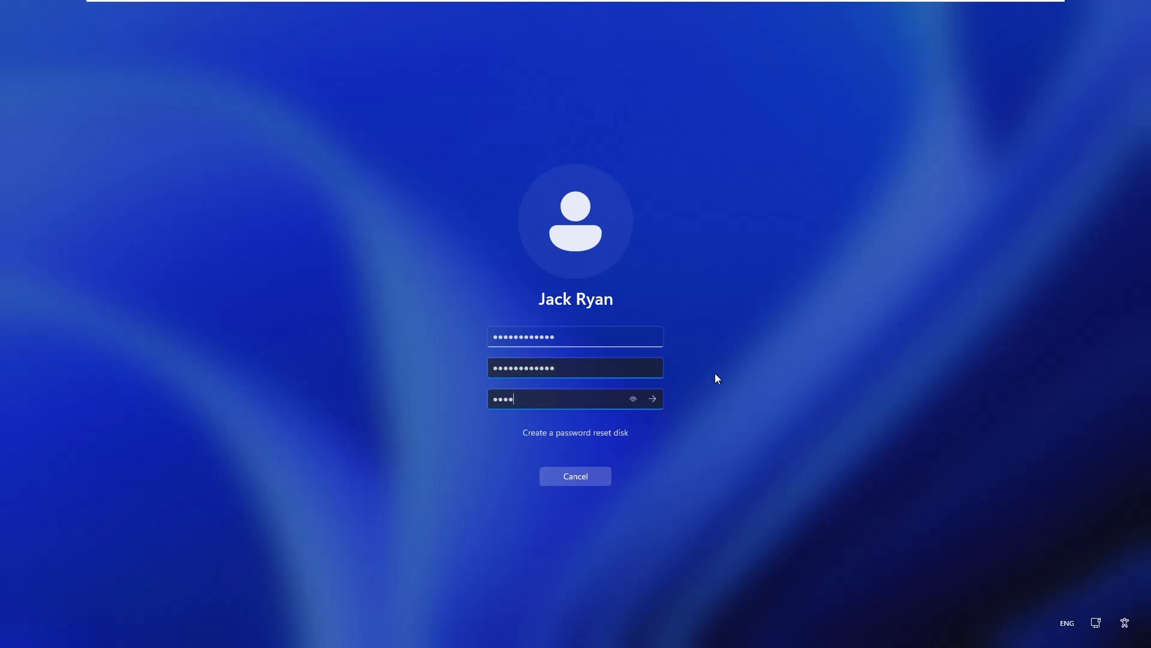
pyautogui.write('*****')
pyautogui.press('Return')
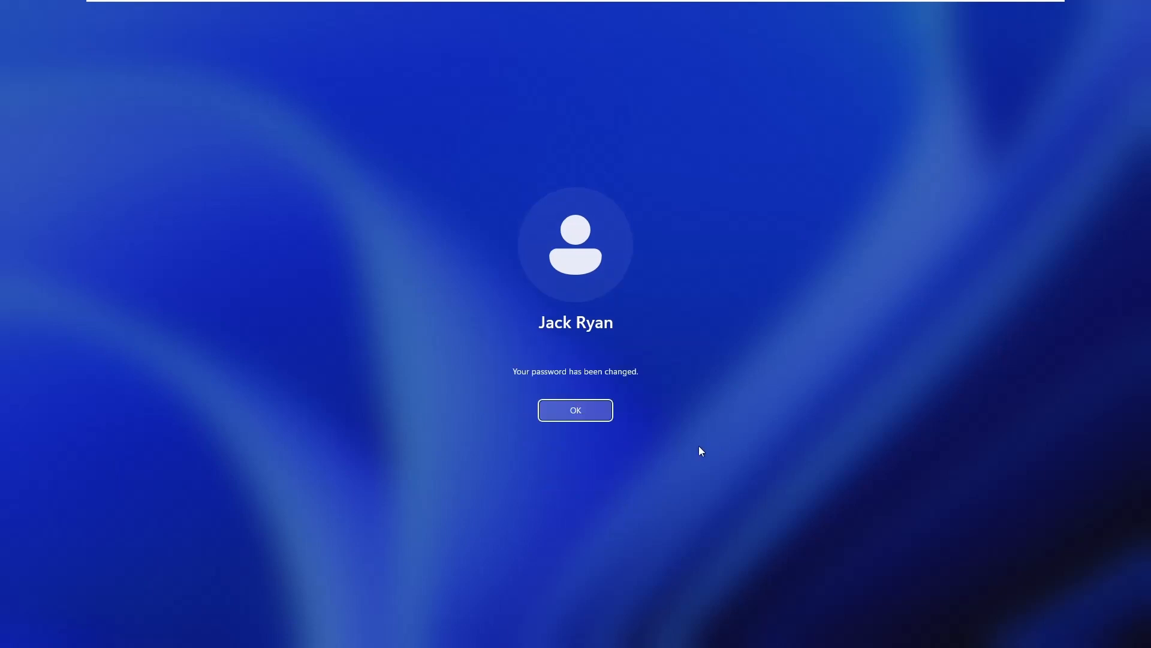
# Acknowledge the password-changed message and continue to the device privacy settings page.
pyautogui.click(594, 409)
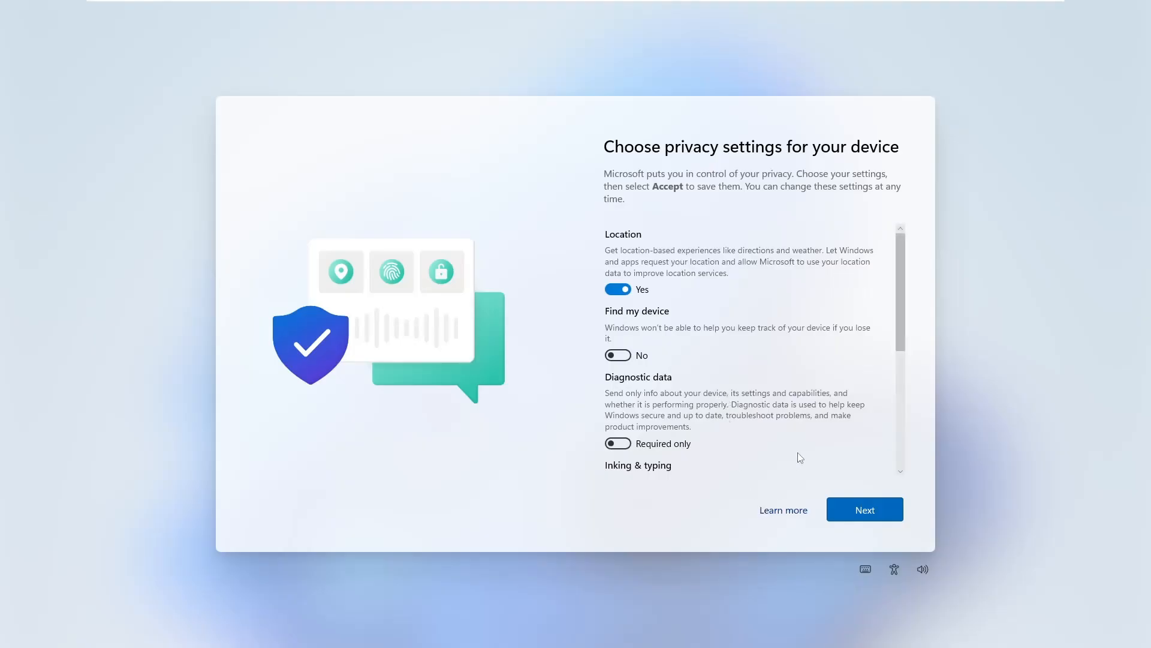
# Turn off Location, Inking & typing, Tailored experiences and Advertising ID in the privacy settings.
pyautogui.click(619, 289)
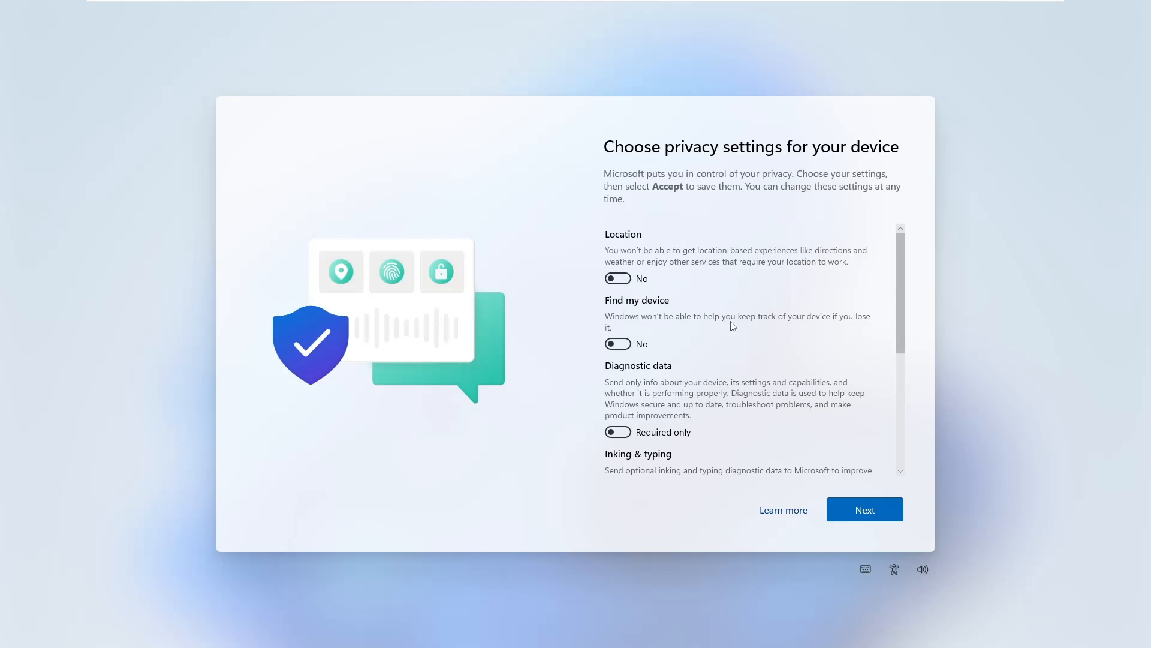
pyautogui.scroll(-3, 747, 330)
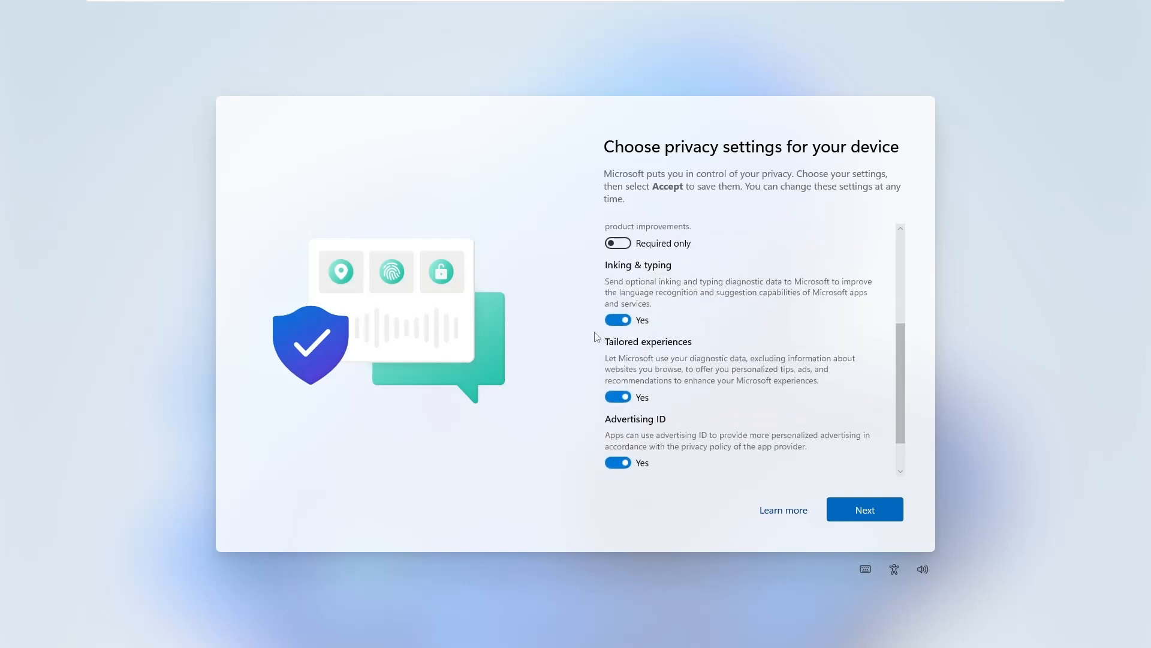
pyautogui.click(617, 319)
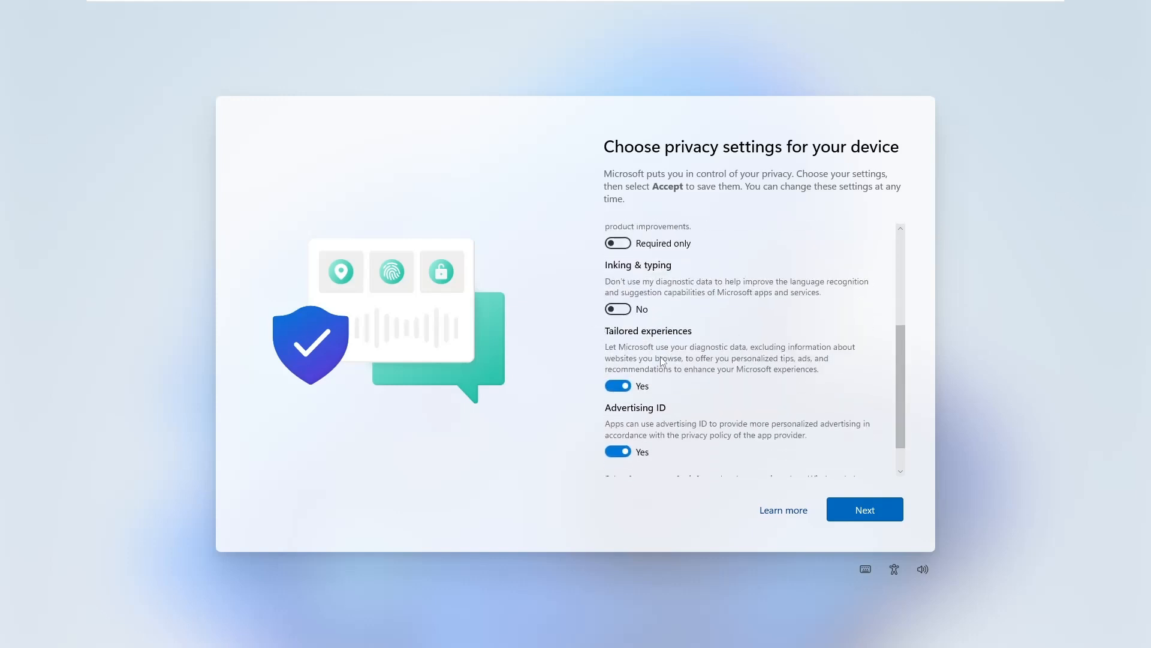
pyautogui.click(616, 387)
pyautogui.click(617, 440)
# Accept the privacy choices to finish setup, then open the Start menu on the new account's desktop.
pyautogui.scroll(-1, 750, 397)
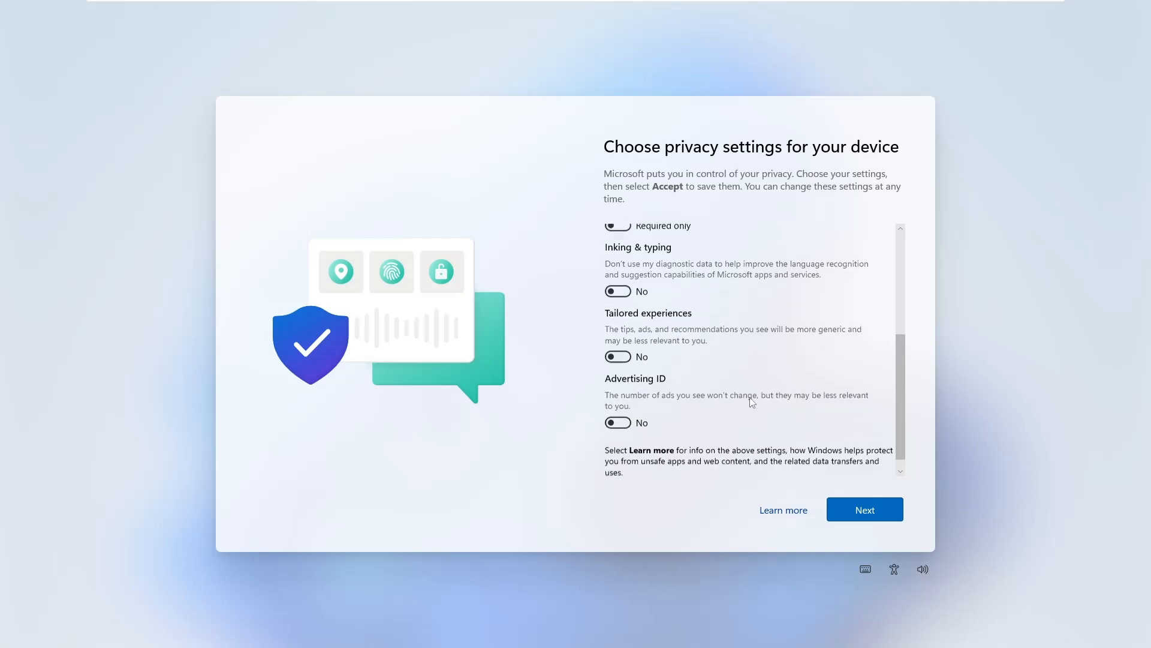
pyautogui.click(865, 509)
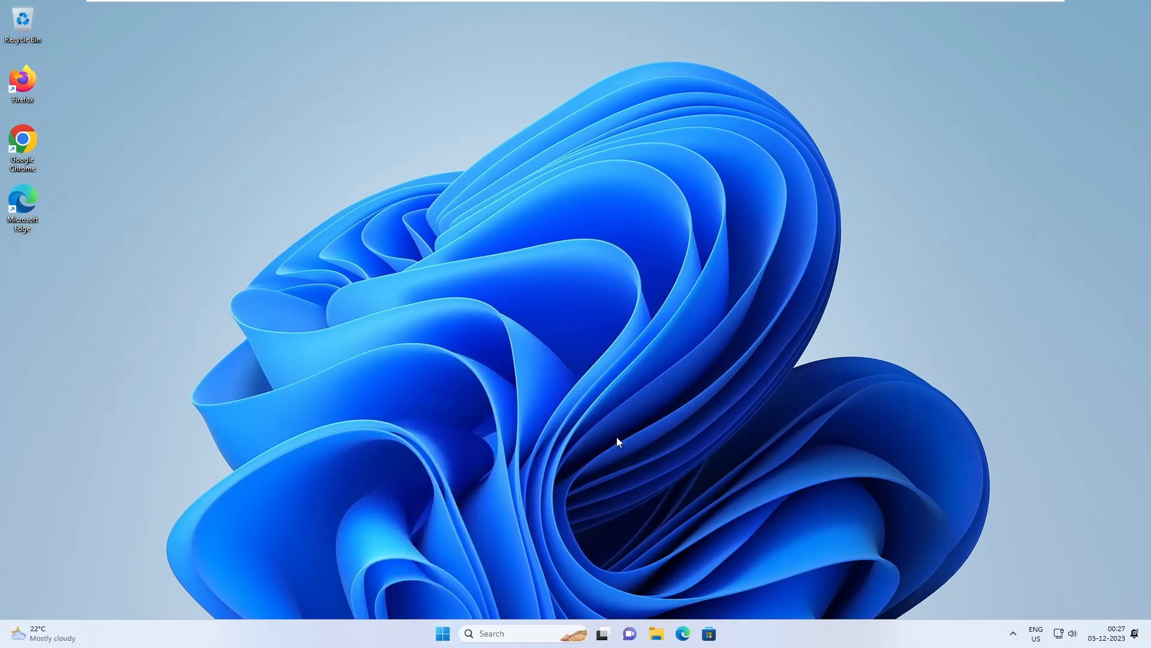
pyautogui.click(443, 633)
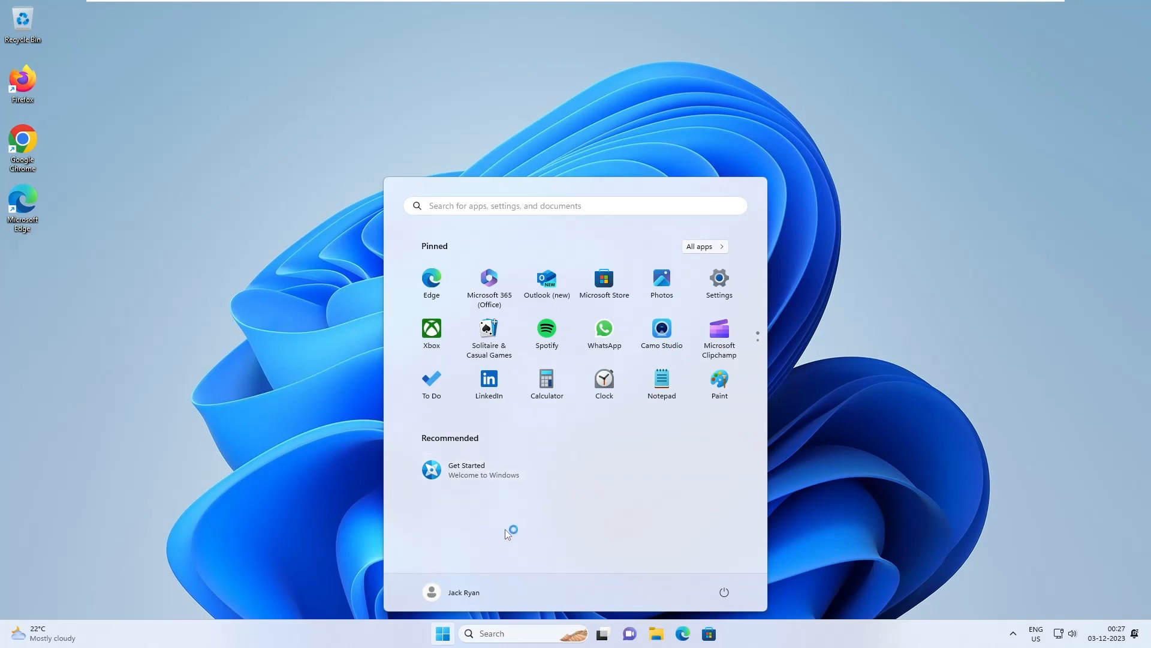